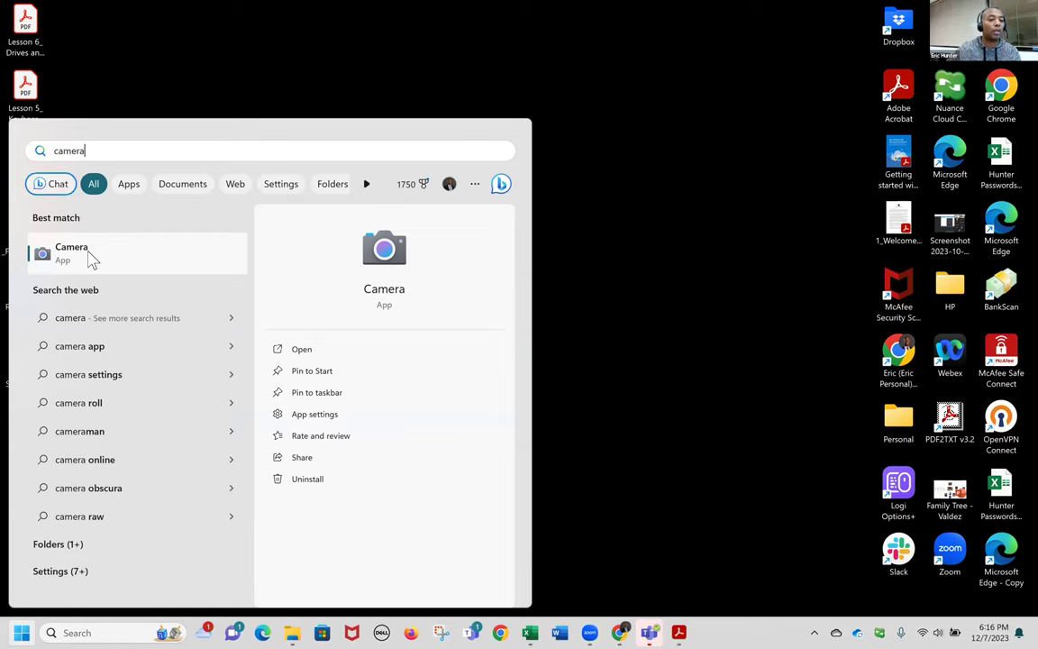
- Open the Camera app from the search results and take a photo with the webcam
left_click(91, 259)
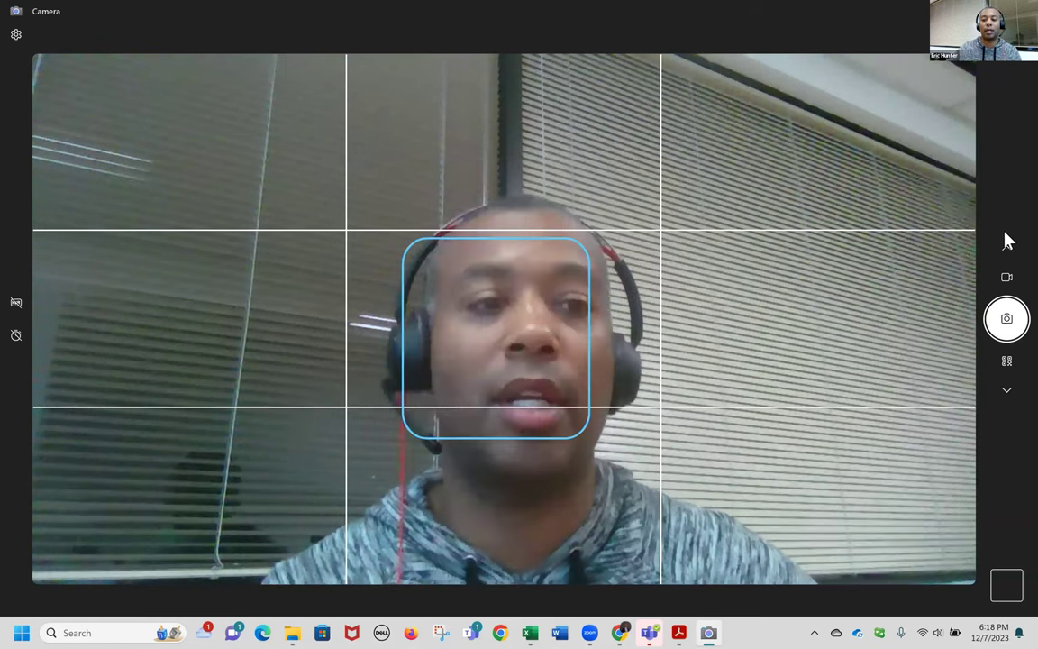
left_click(1003, 326)
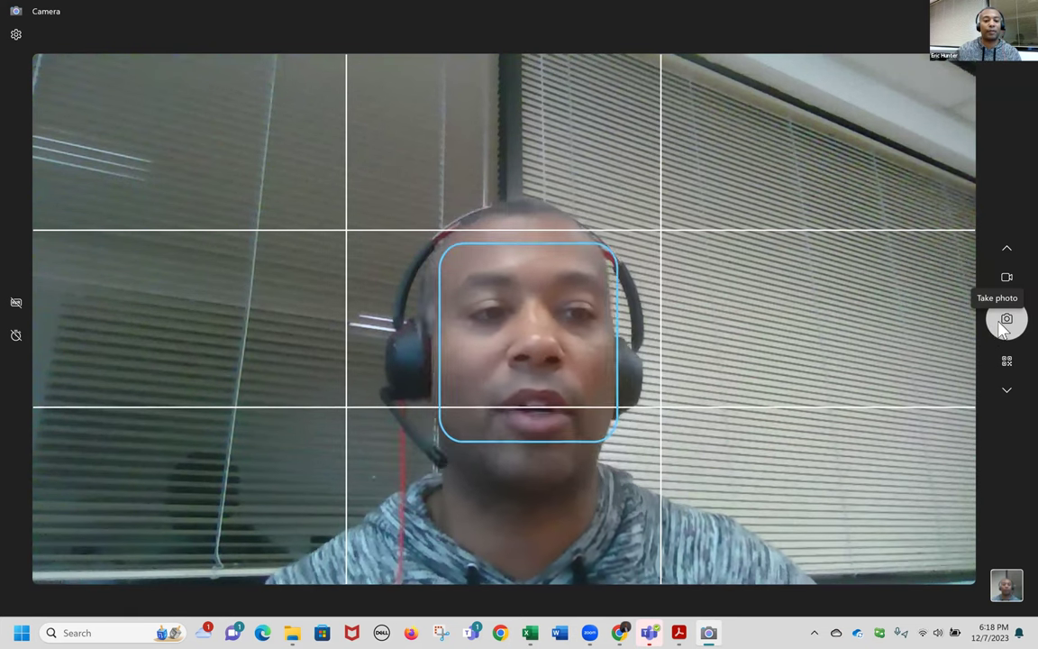
left_click(1003, 326)
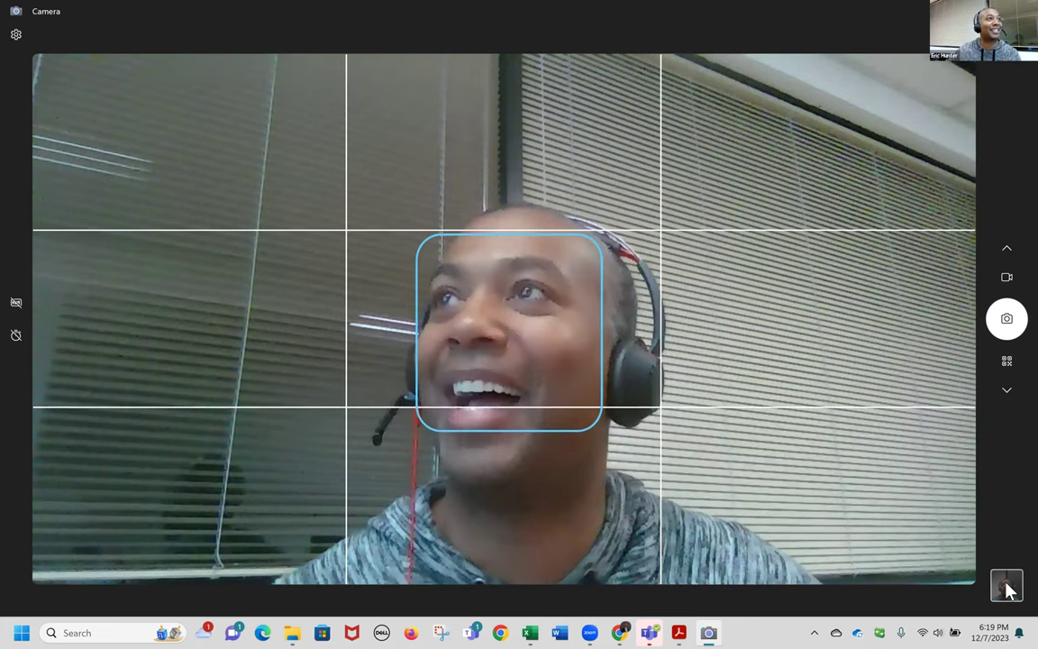
- Open the newly taken photo from the camera roll and restore the window to a smaller size
left_click(1006, 588)
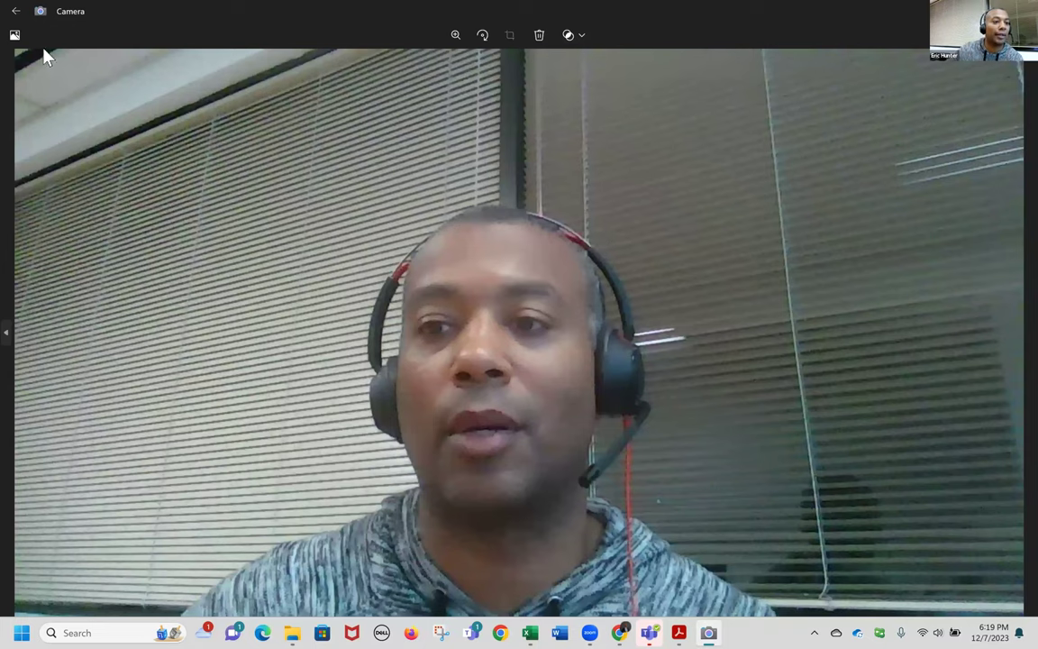
key("Escape")
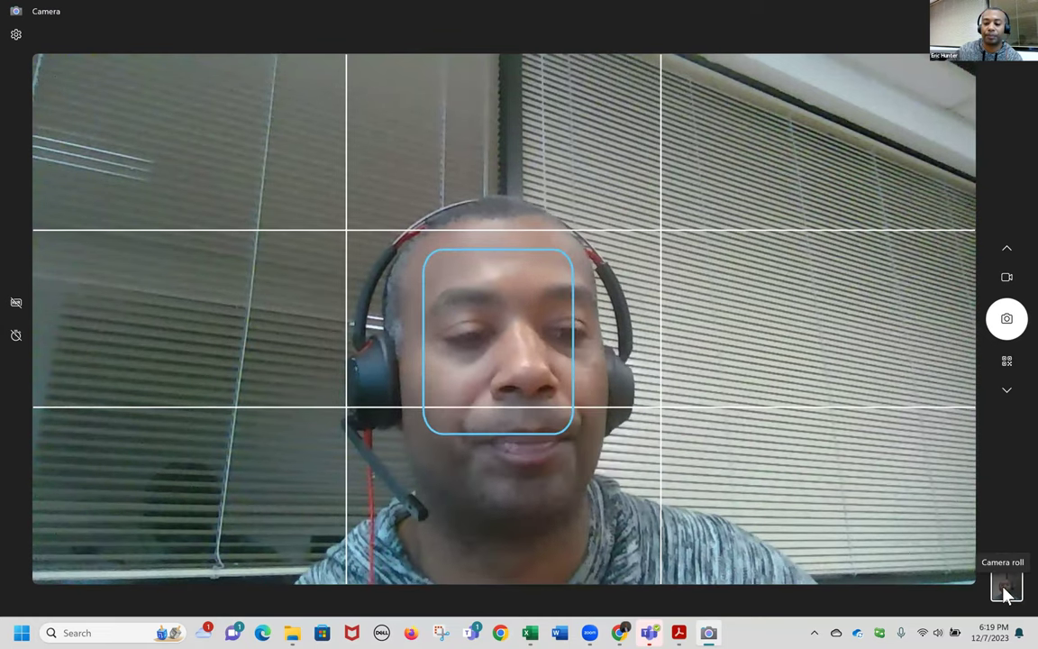
left_click(1004, 588)
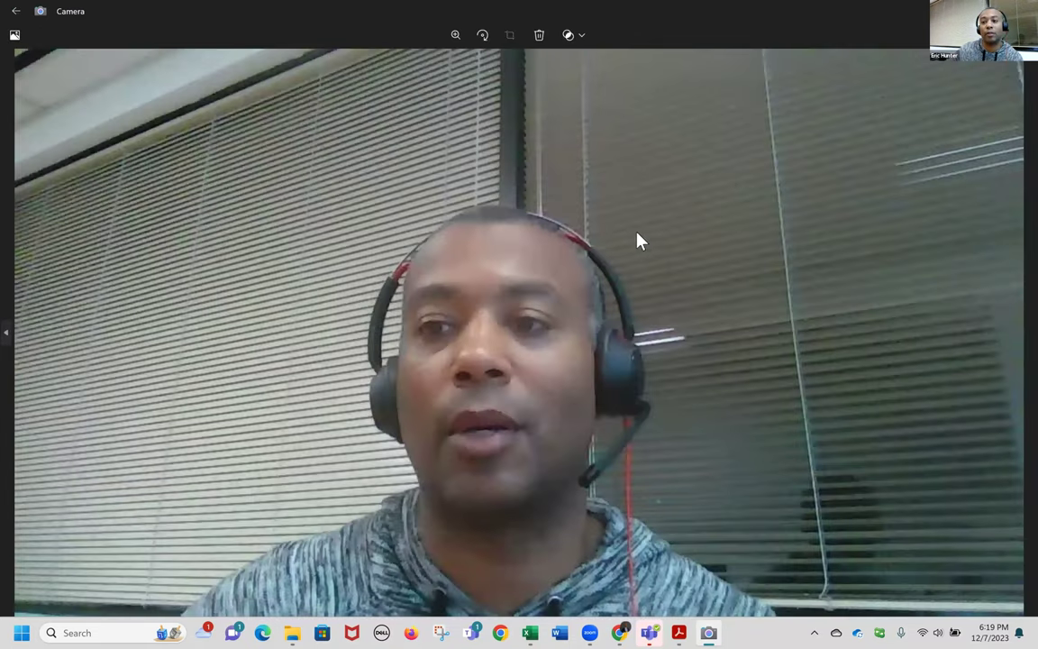
left_click(976, 11)
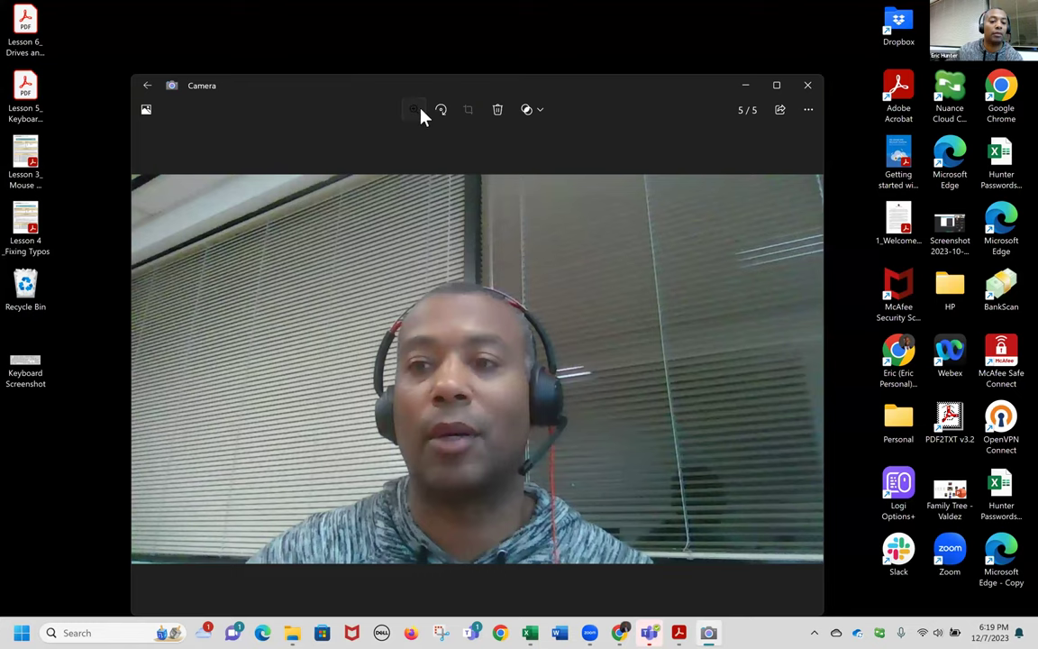
- Try the zoom slider on the photo, and rotate the photo in quarter turns until it is upright again
left_click(414, 111)
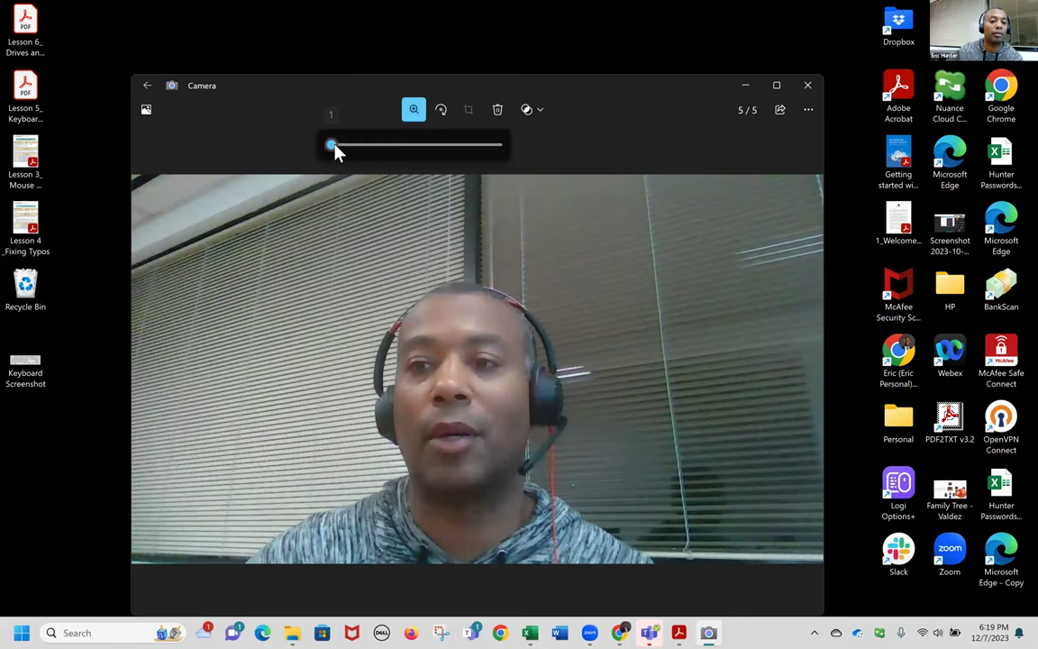
left_click_drag(334, 146, 292, 132)
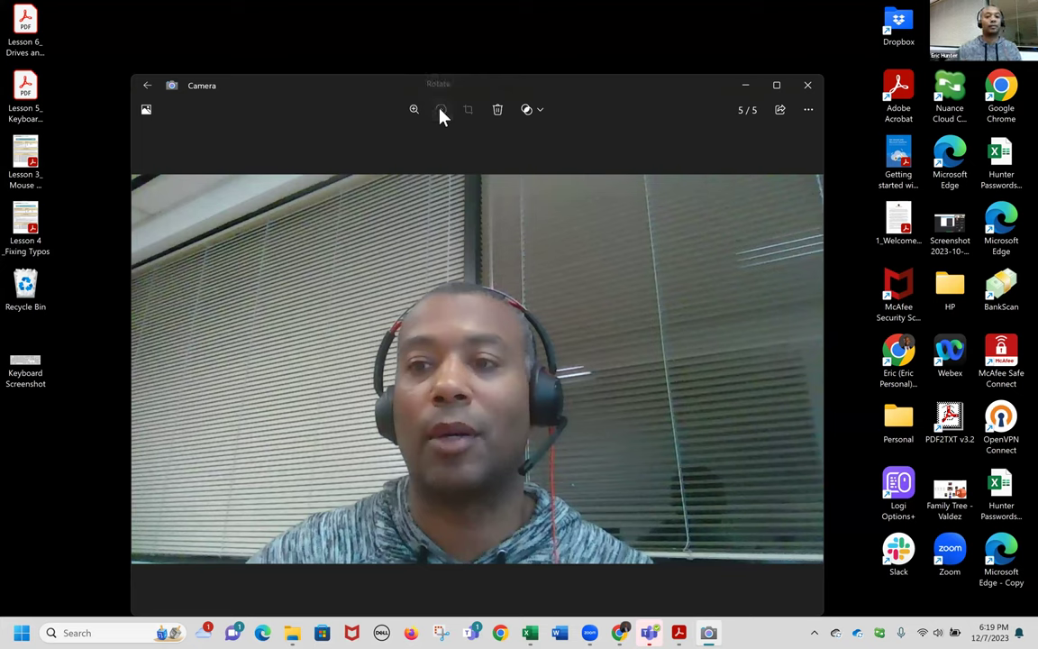
left_click(441, 110)
key("ctrl+r")
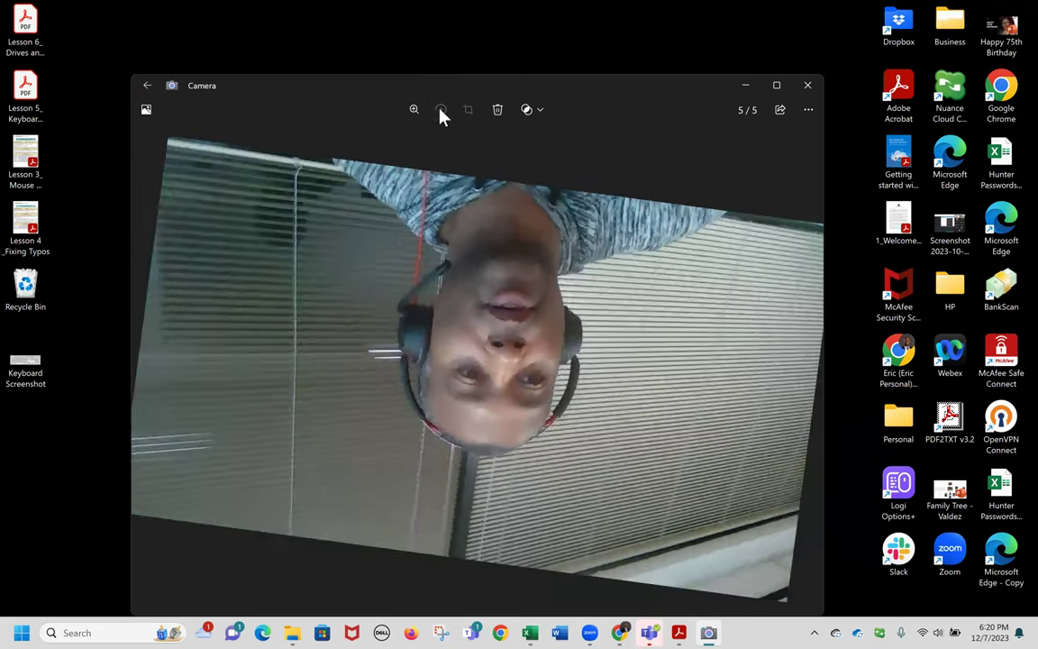
left_click(441, 110)
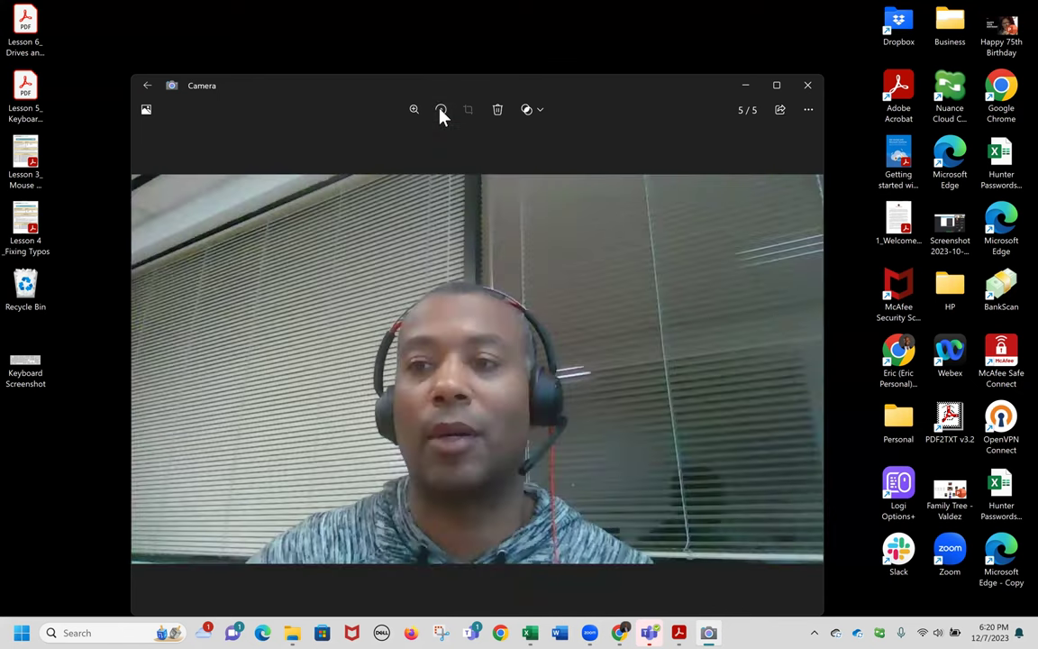
left_click(441, 110)
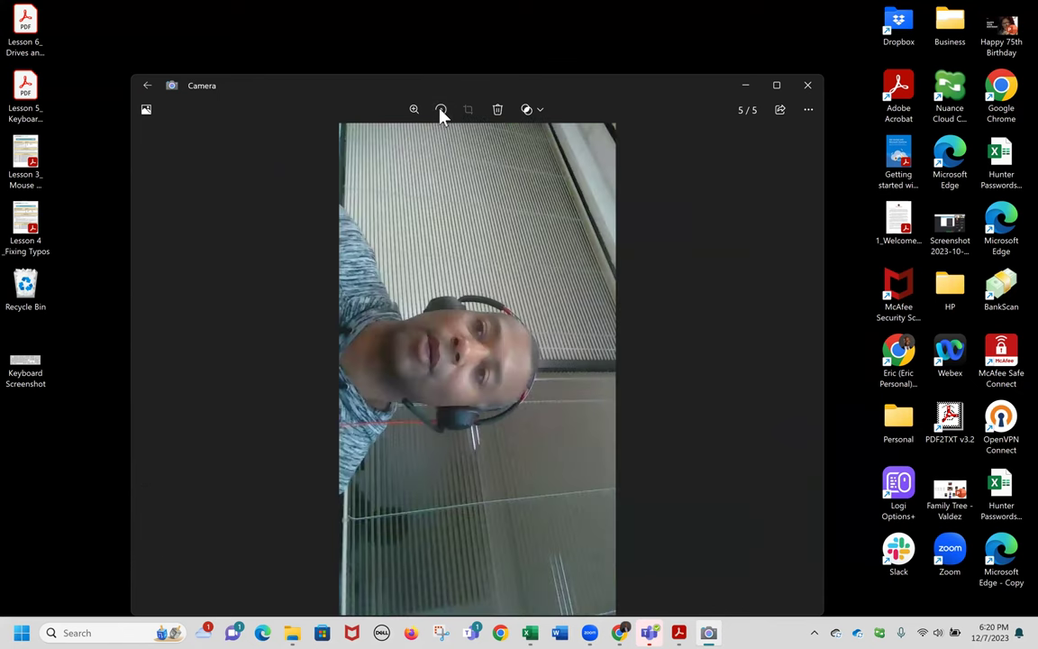
left_click(440, 110)
left_click(441, 110)
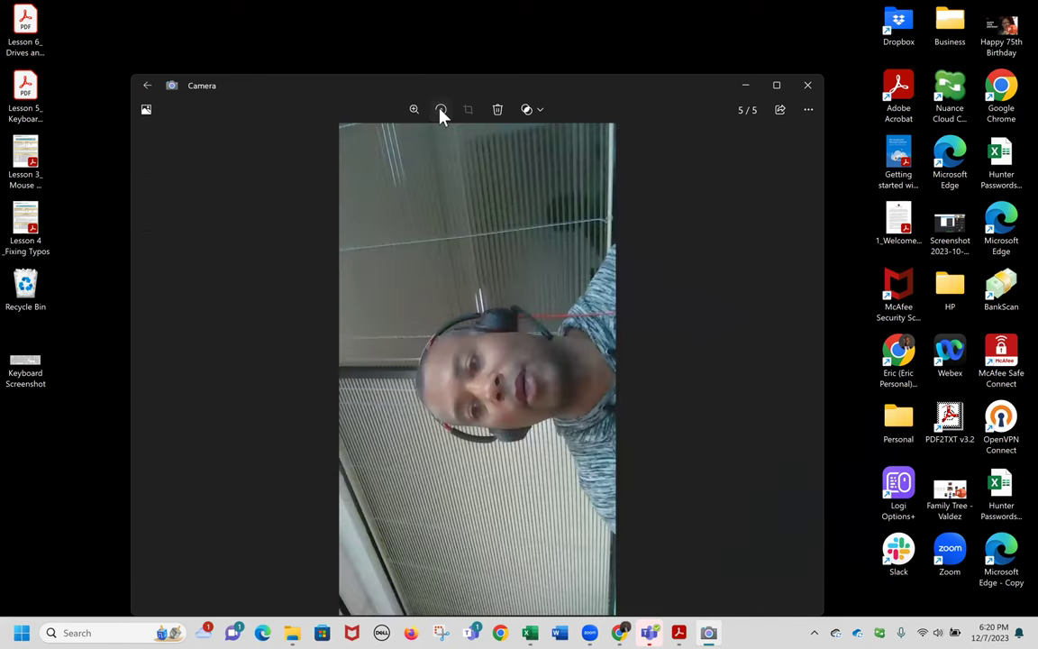
left_click(441, 110)
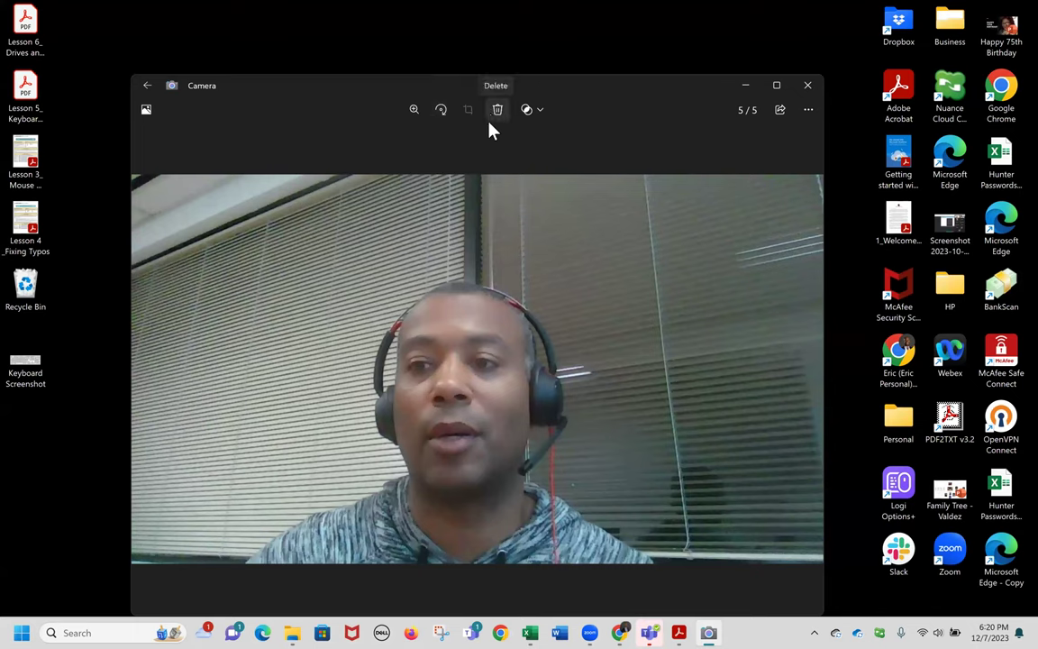
- Review the photo's Photo, Document and Whiteboard enhancement options and the ways to share it
left_click(539, 112)
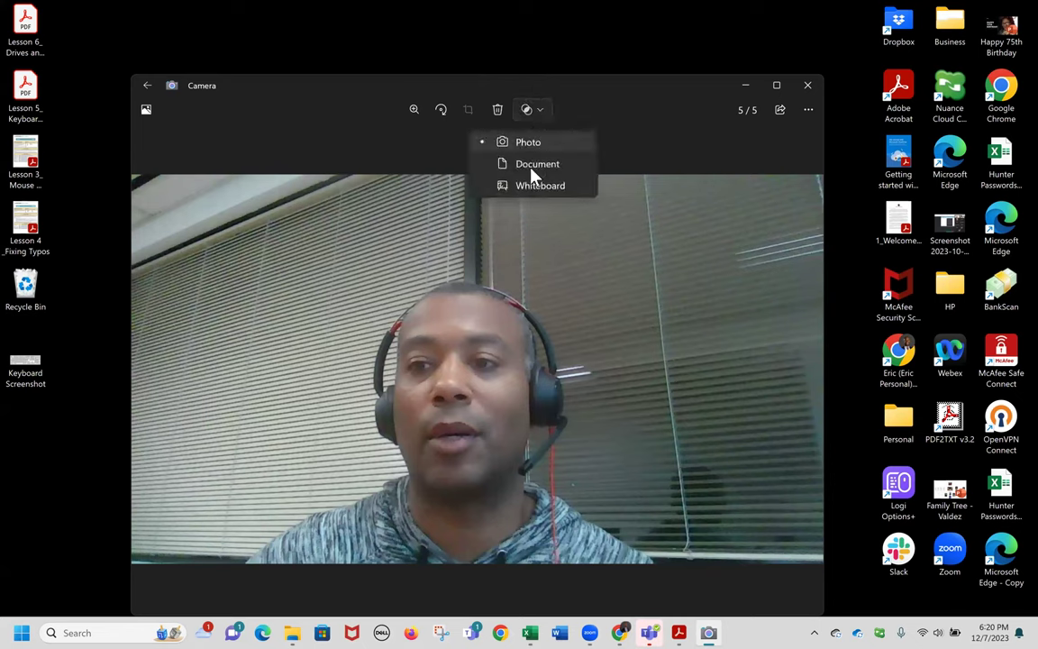
left_click(607, 140)
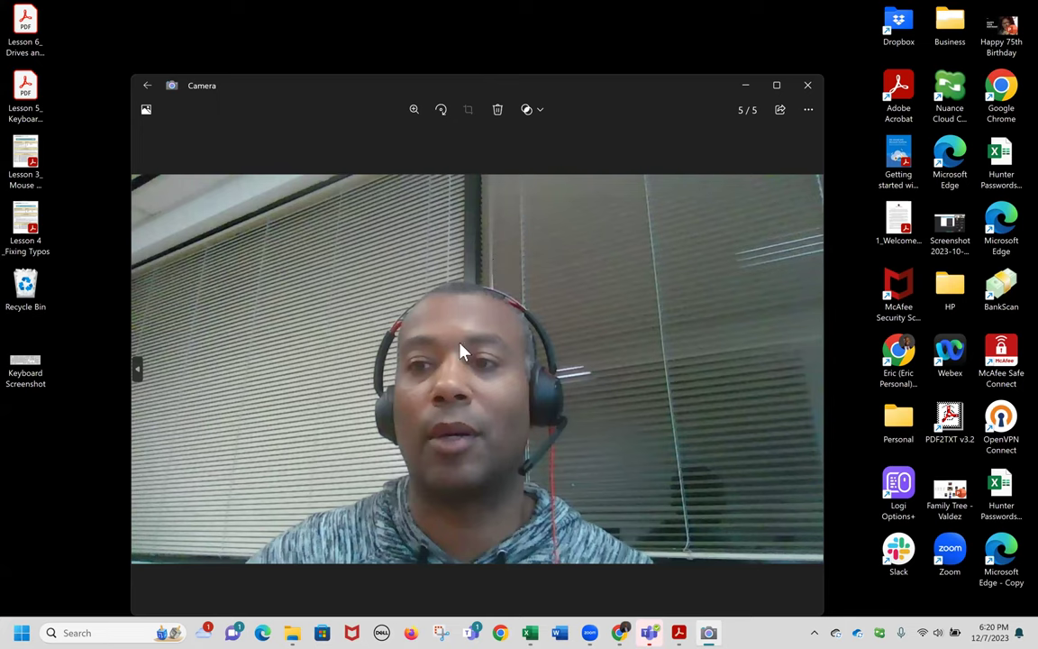
left_click(781, 117)
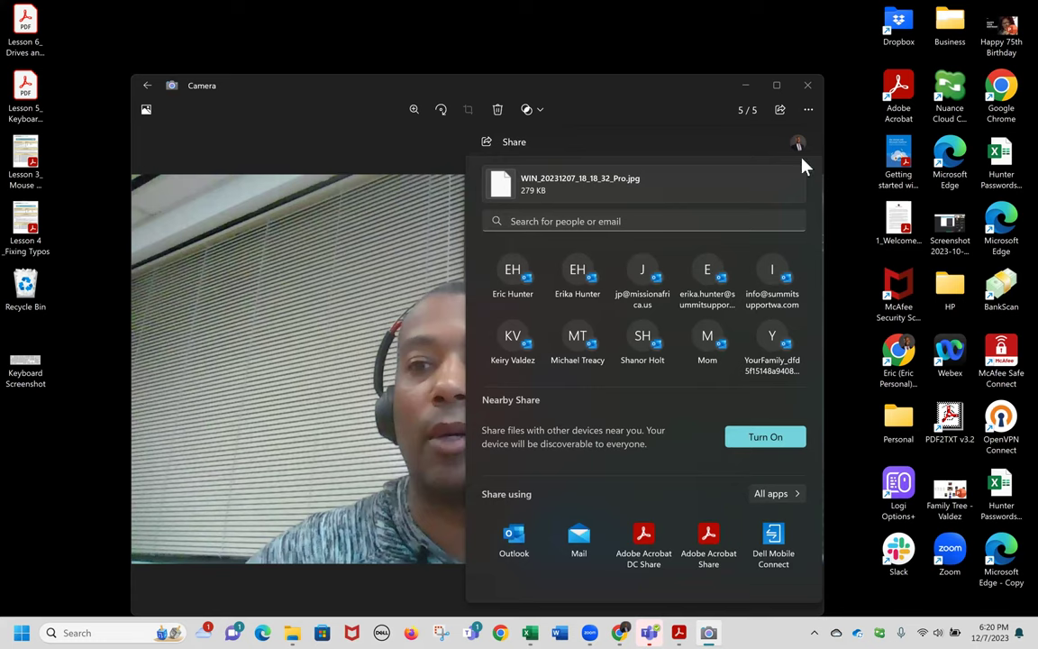
left_click(376, 157)
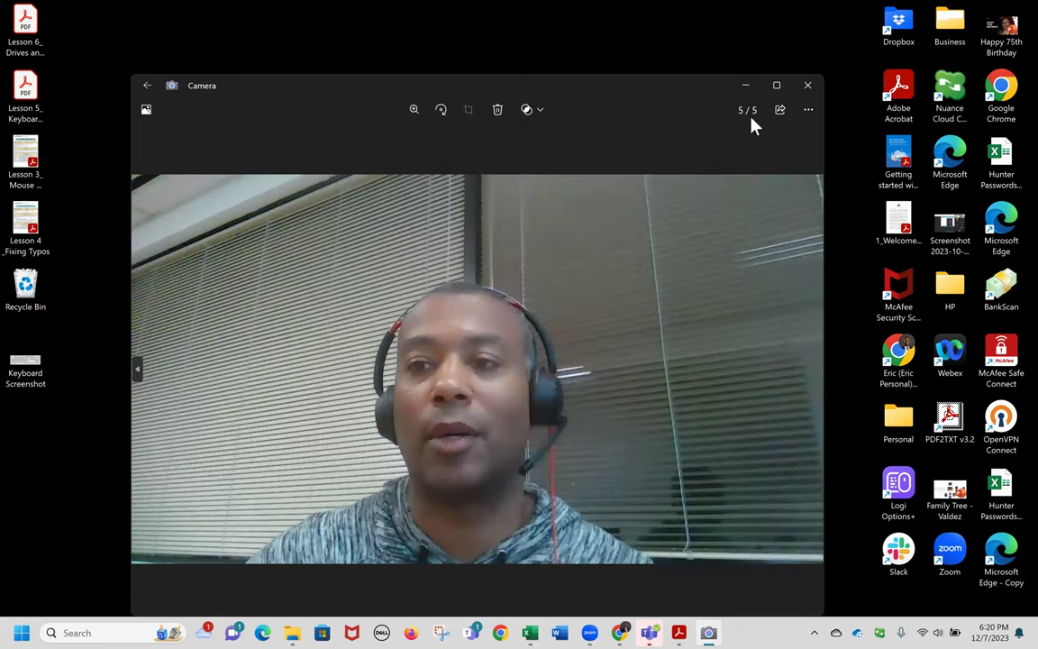
- Copy the photo from the camera roll, paste it onto the desktop and select the pasted file
left_click(808, 109)
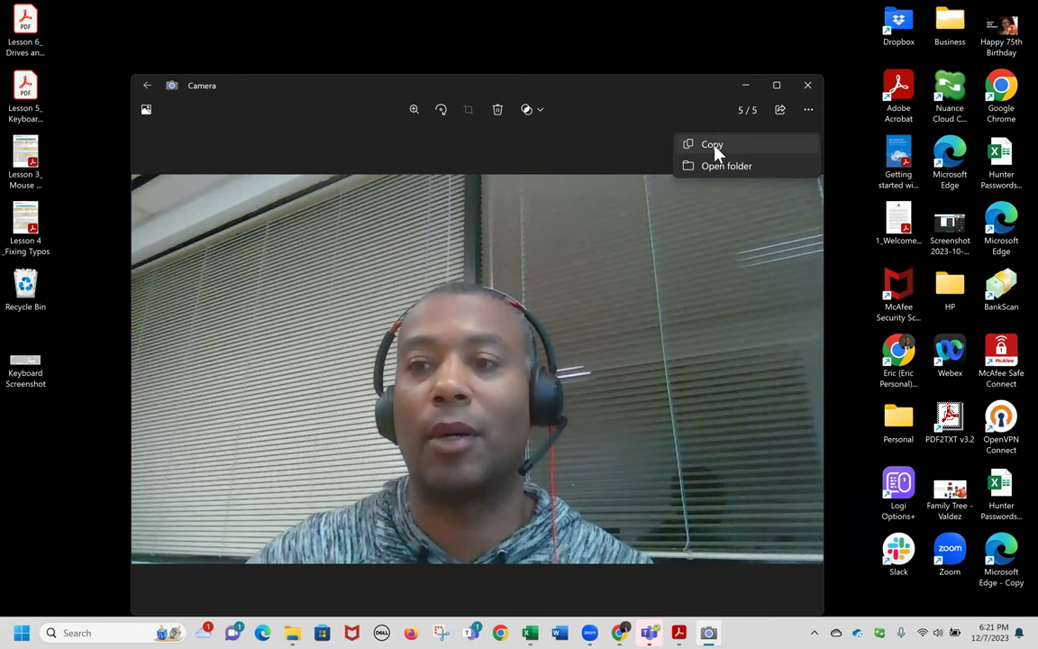
left_click(713, 148)
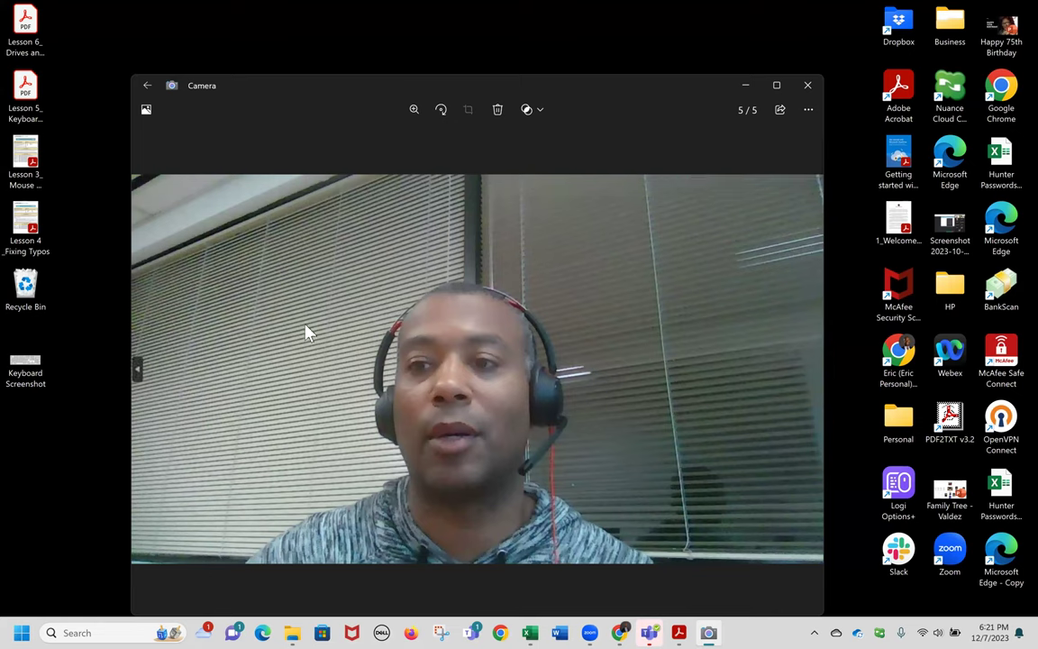
right_click(56, 457)
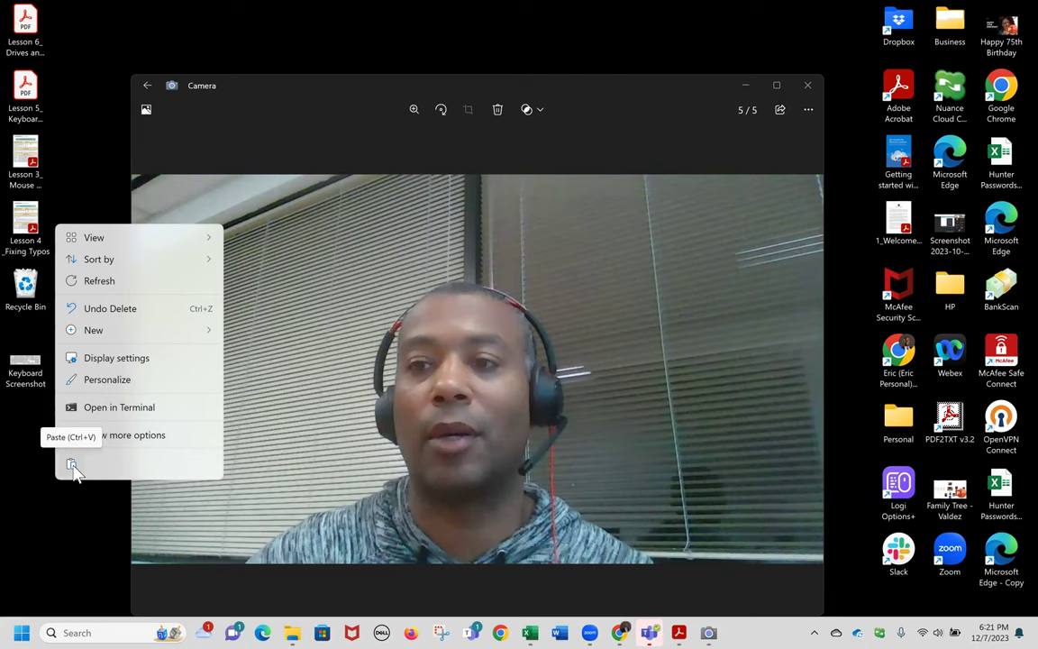
left_click(72, 466)
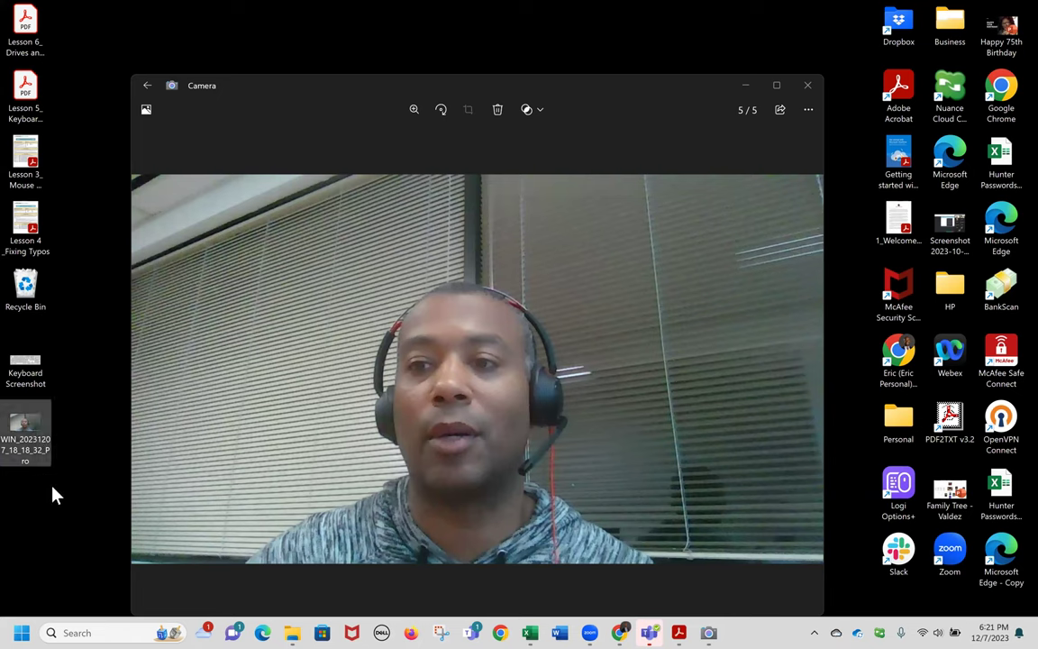
mouse_move(12, 462)
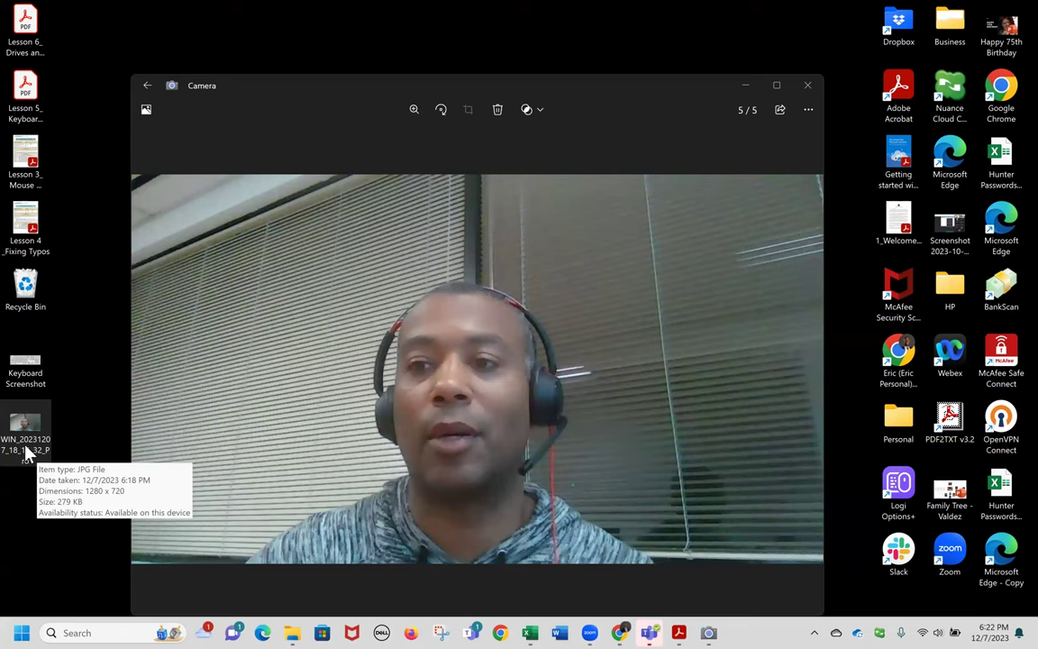
left_click(27, 449)
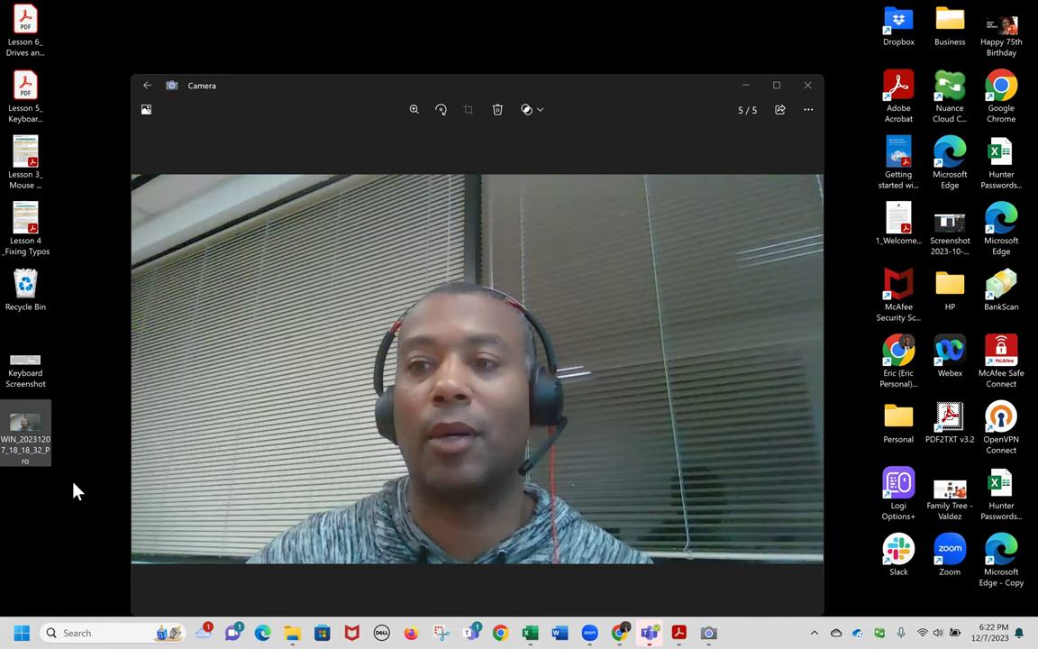
left_click(26, 462)
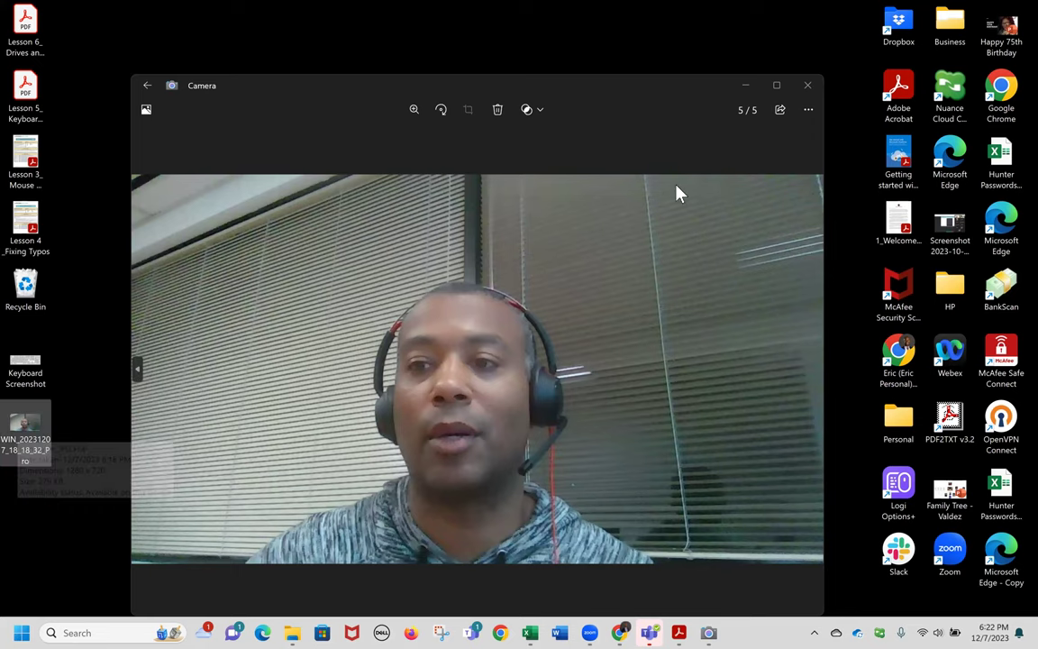
- Minimize the Camera window and set the display scale to 300% in the display settings
left_click(746, 86)
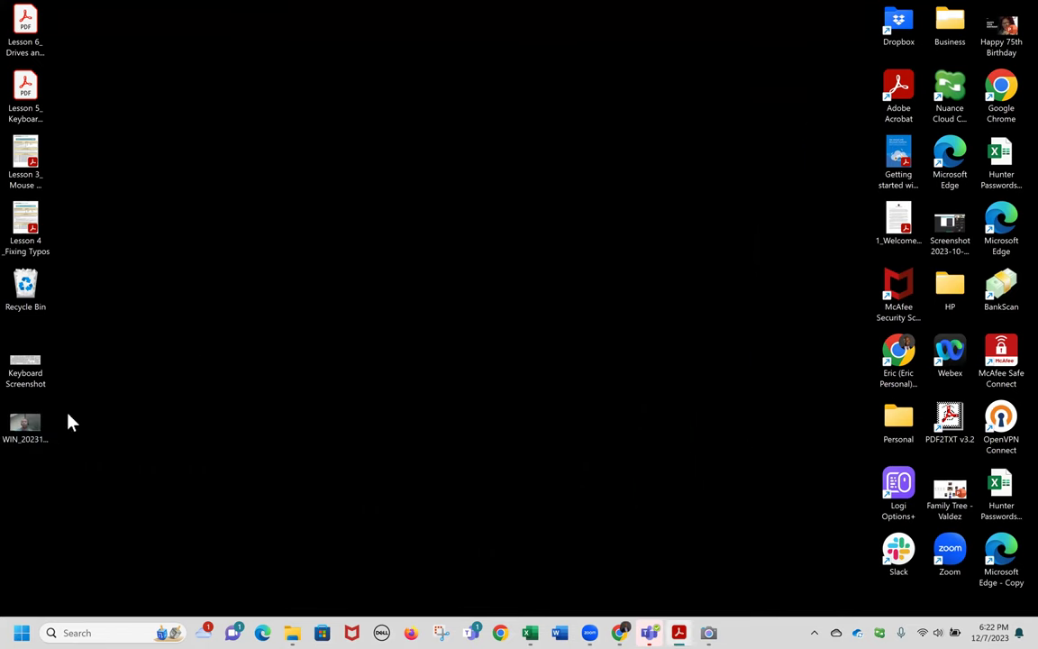
right_click(343, 407)
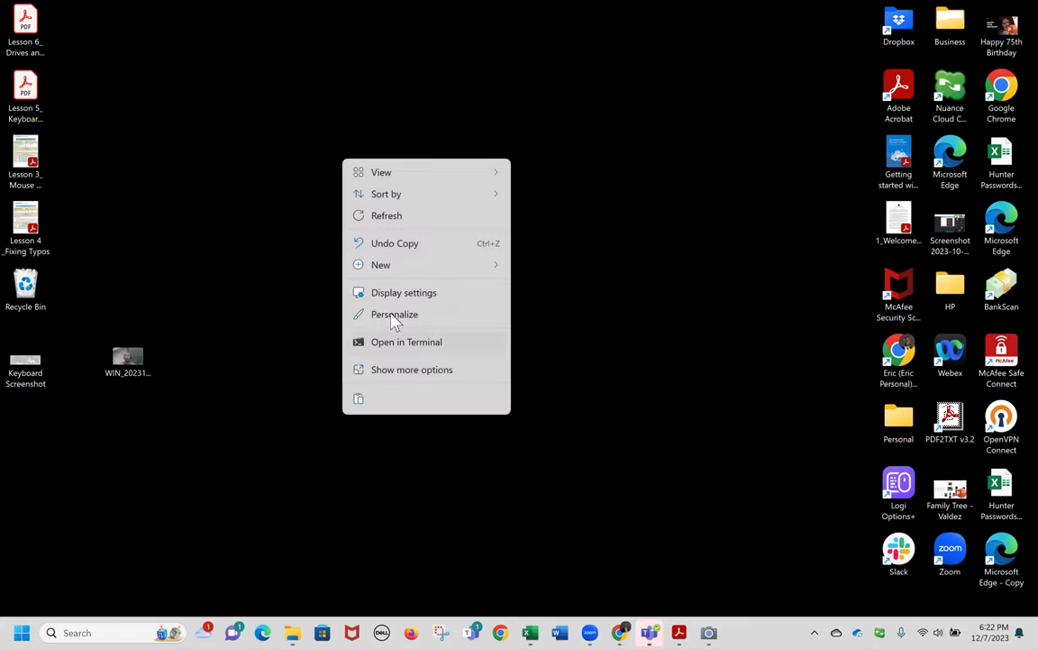
key("Escape")
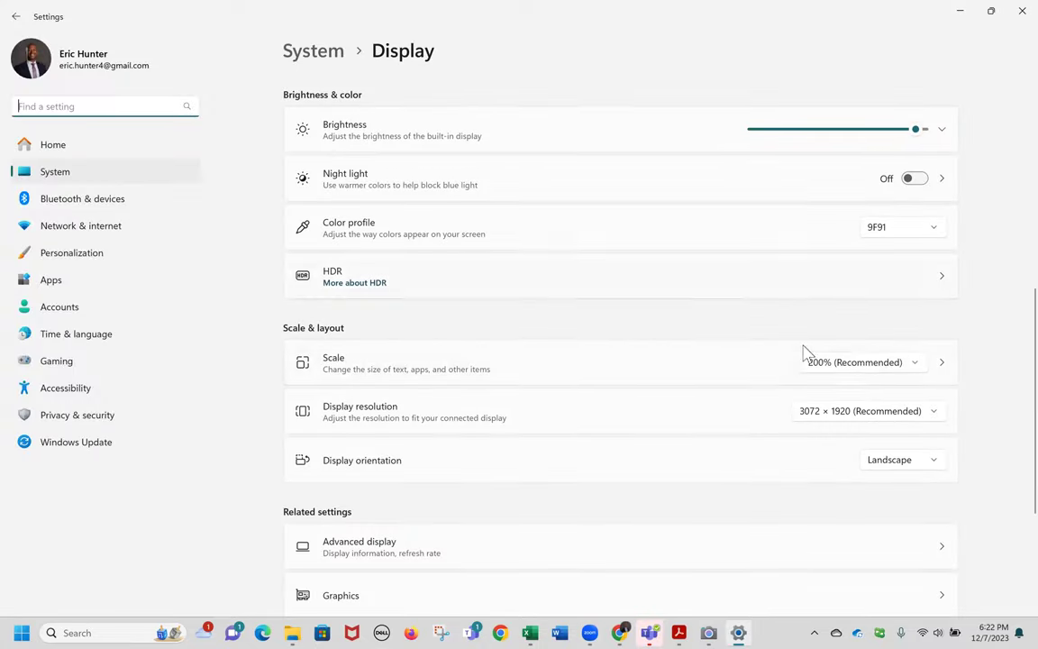
left_click(838, 362)
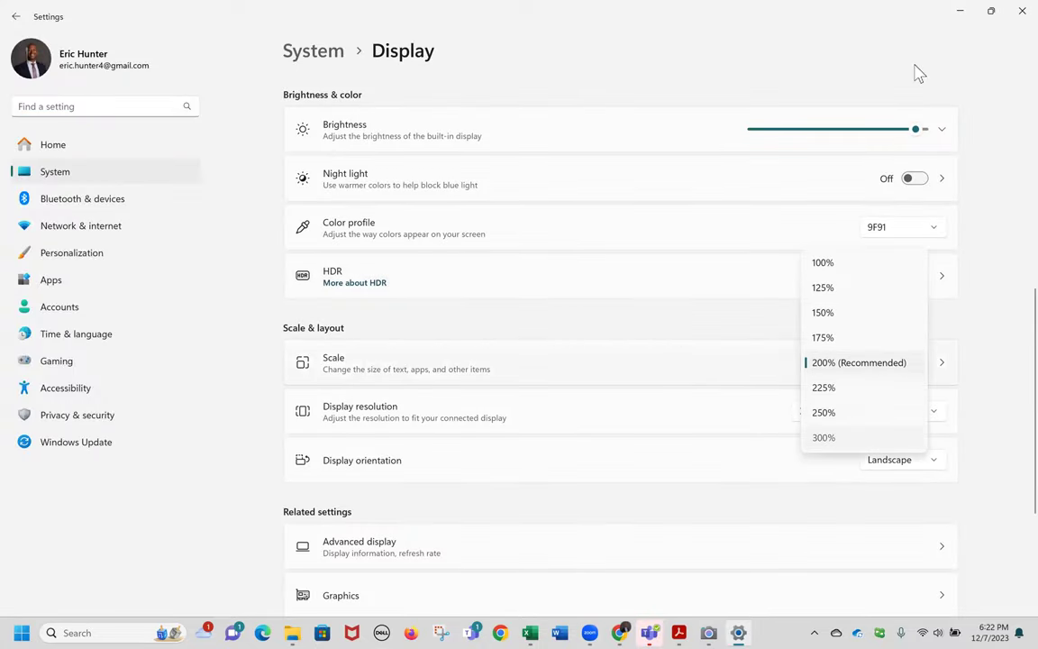
left_click(824, 437)
key("alt+F4")
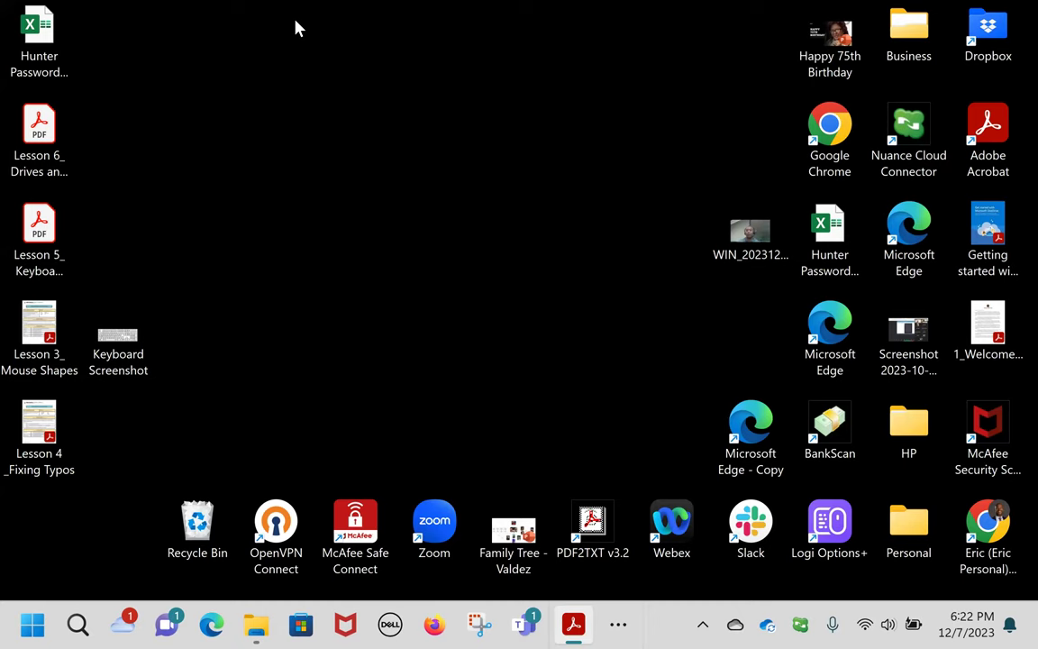
- Move the pasted photo to an empty area of the desktop and examine the created and accessed dates in its properties
left_click_drag(750, 237, 278, 245)
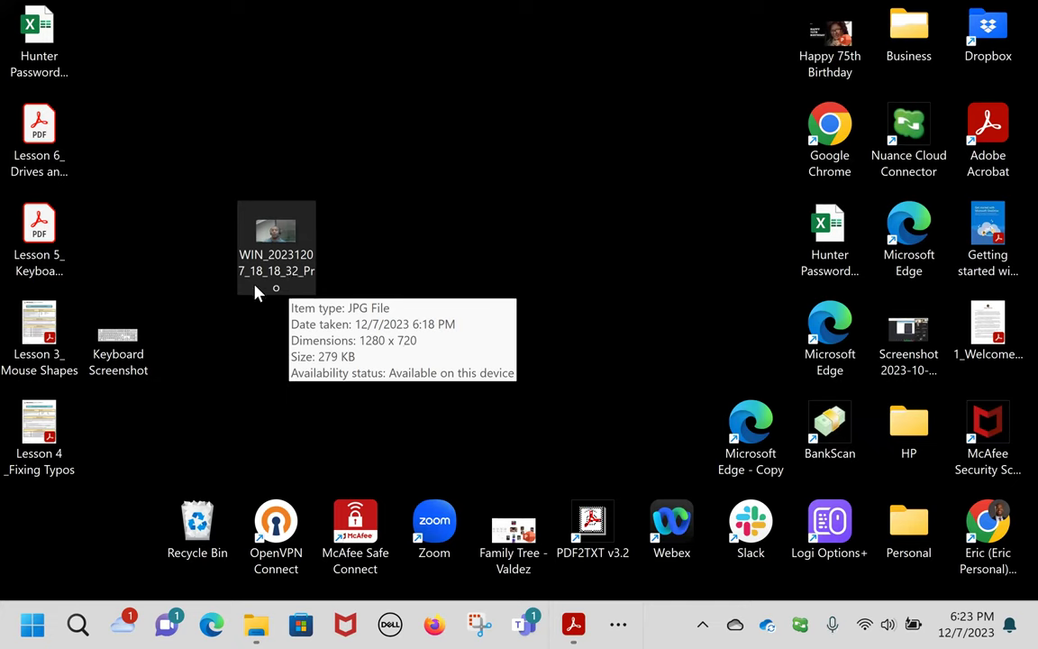
right_click(283, 243)
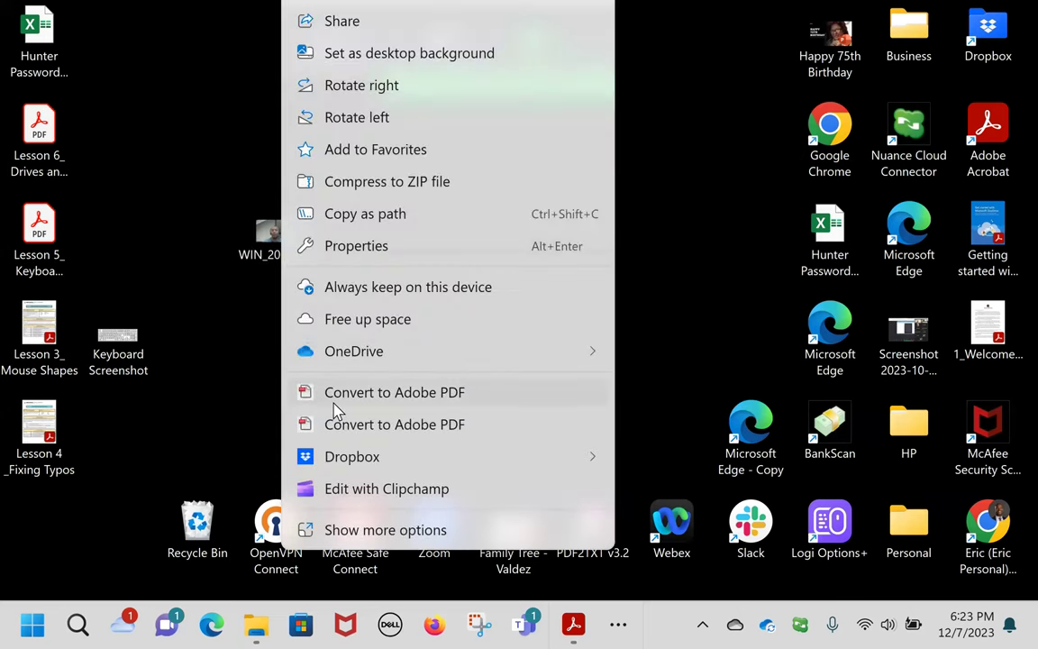
left_click(360, 260)
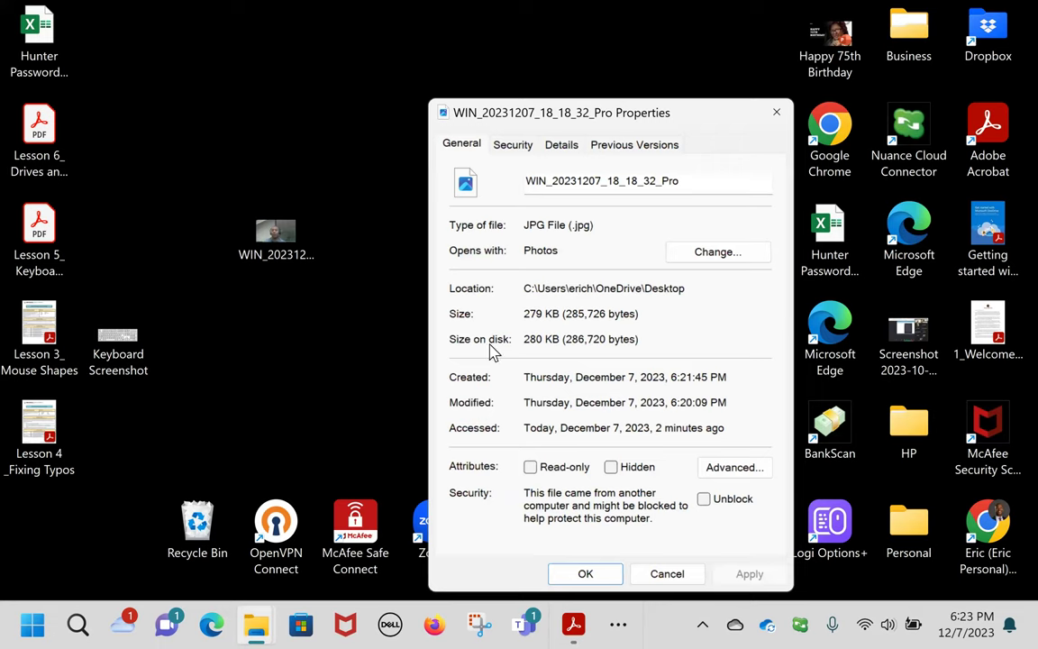
left_click_drag(730, 378, 529, 379)
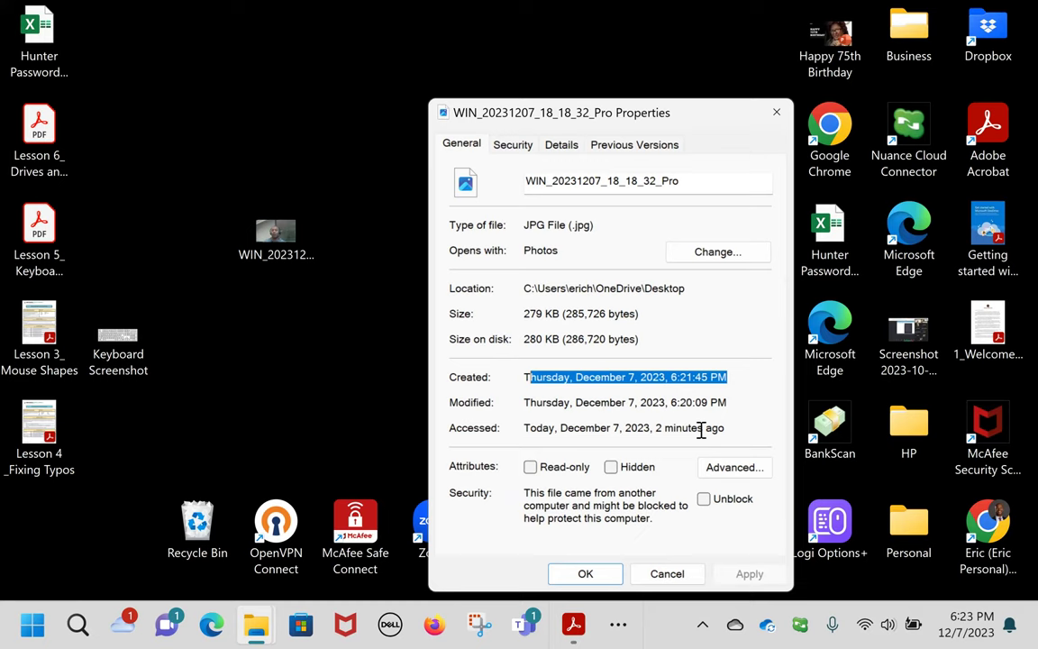
left_click_drag(725, 429, 655, 429)
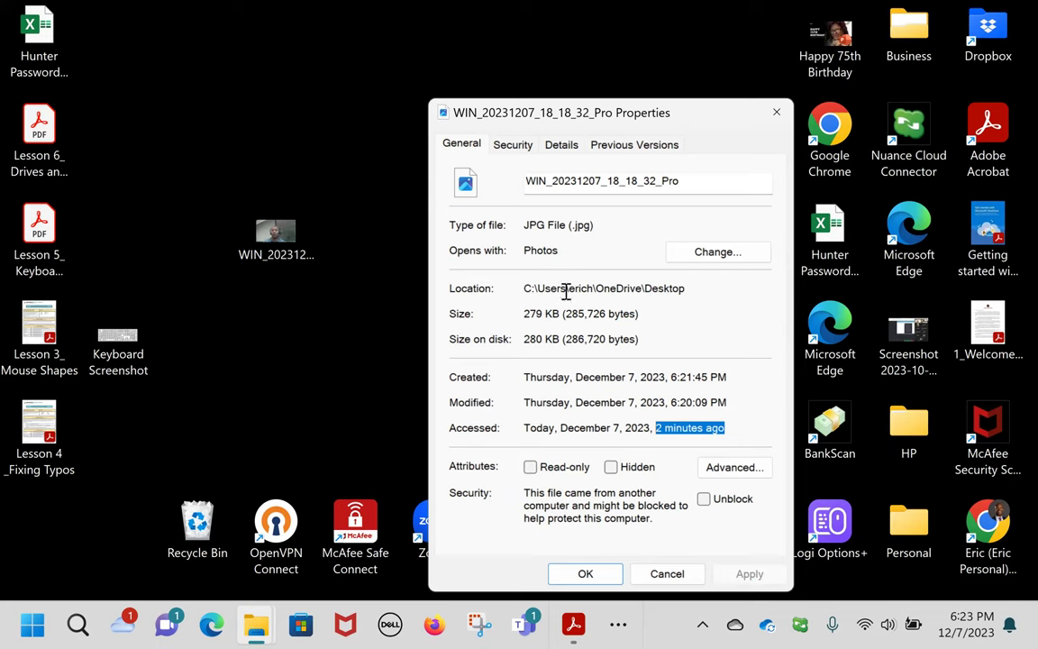
- Examine the photo's security permissions and its detailed origin and image properties, and close the properties
left_click(521, 150)
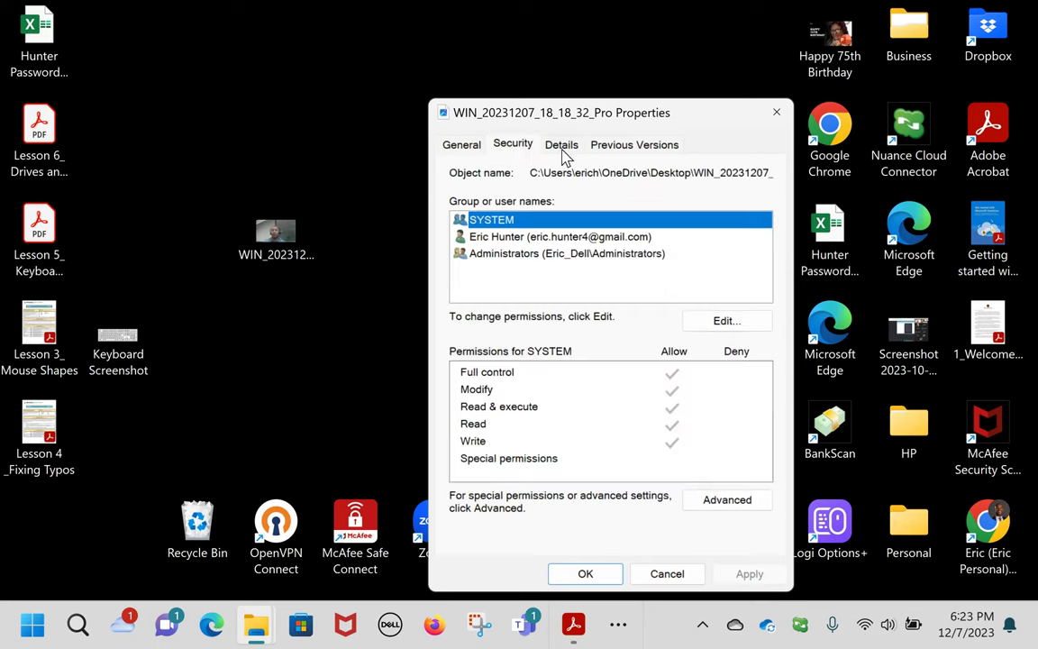
left_click(562, 150)
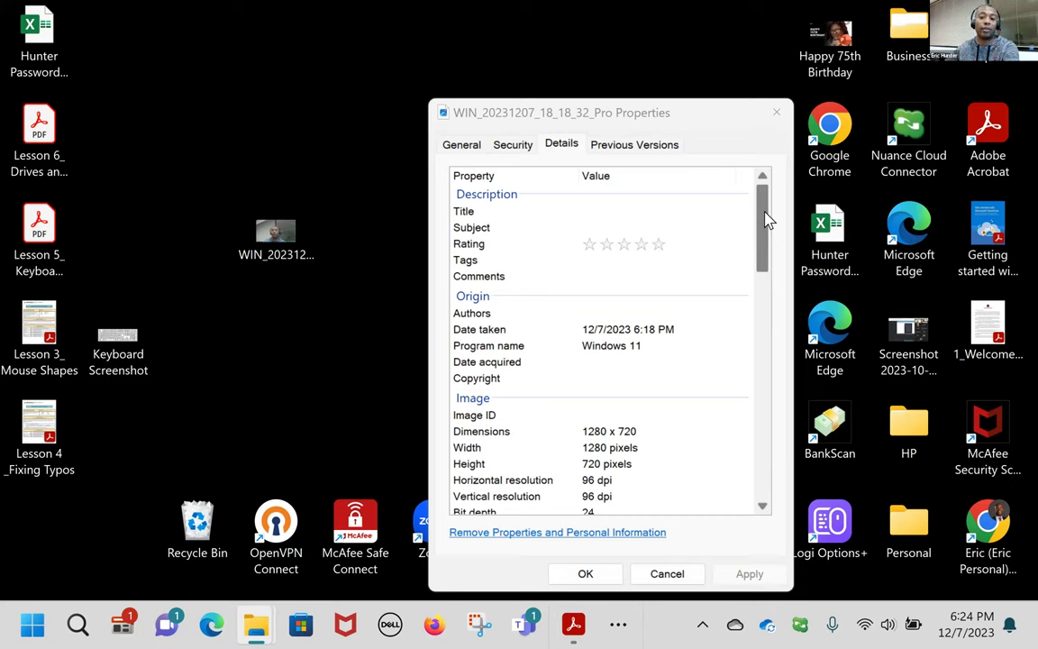
left_click_drag(767, 223, 762, 282)
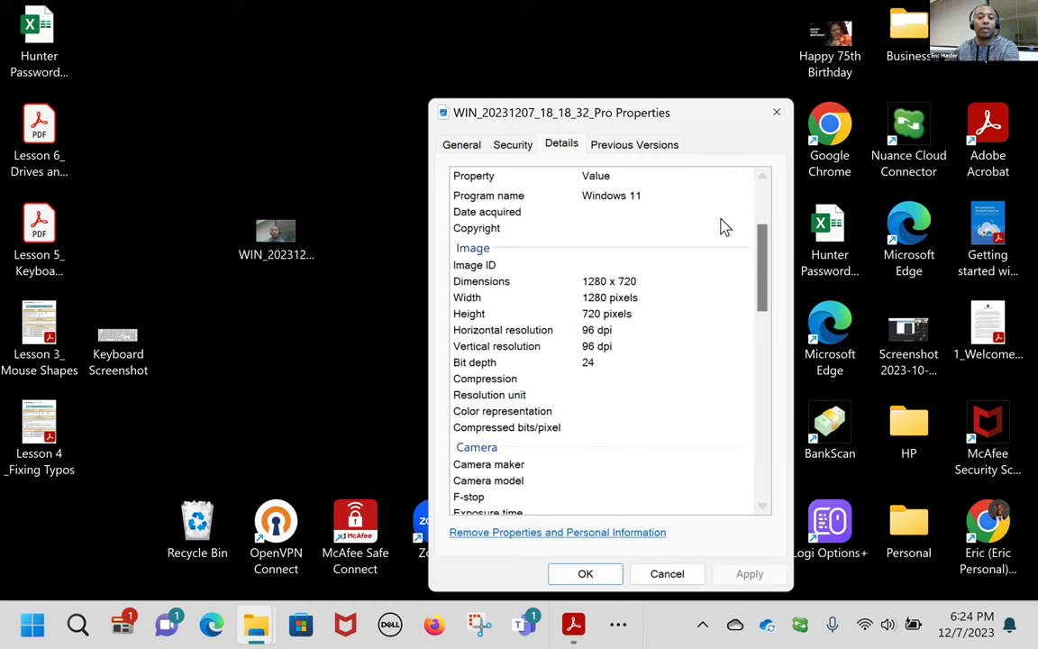
key("Escape")
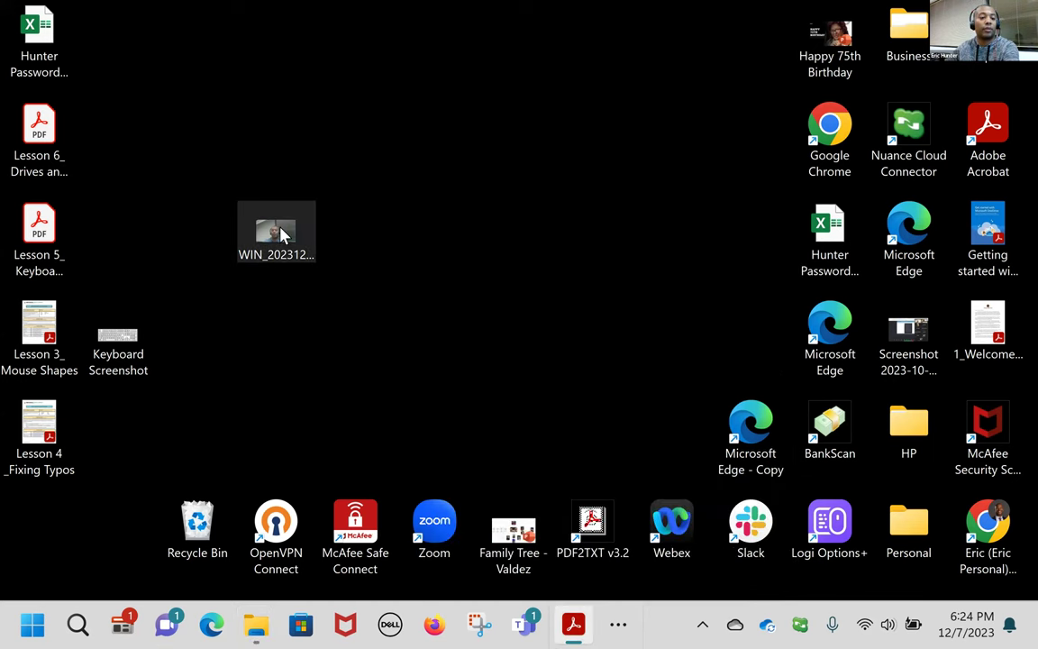
- Reopen the desktop photo's properties, examine the GPS latitude and longitude in its details, and close them without changes
left_click(281, 237)
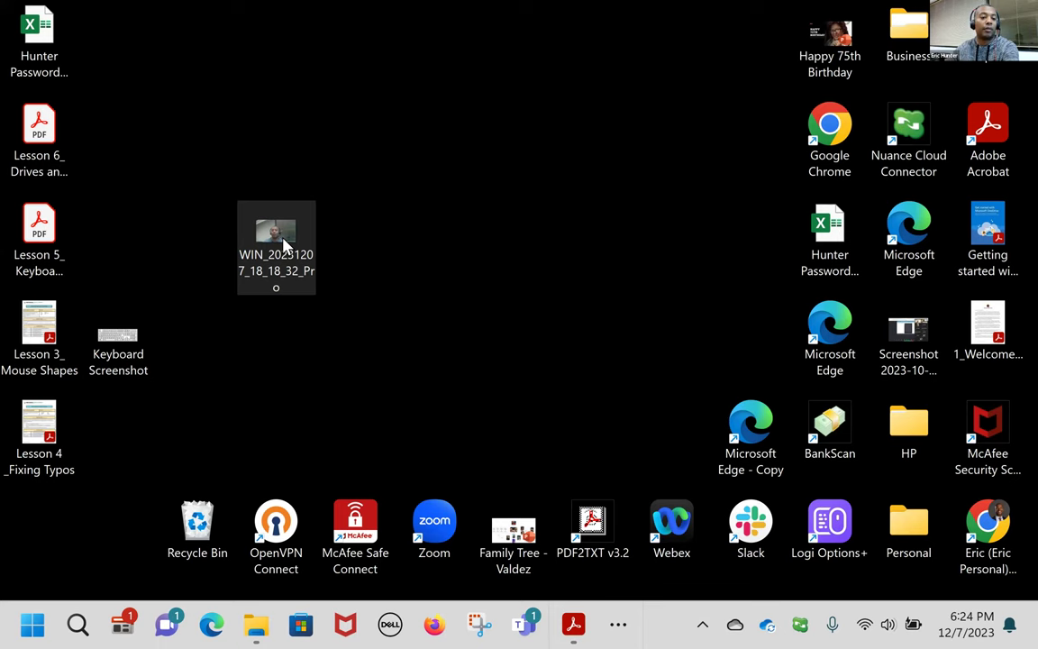
right_click(285, 244)
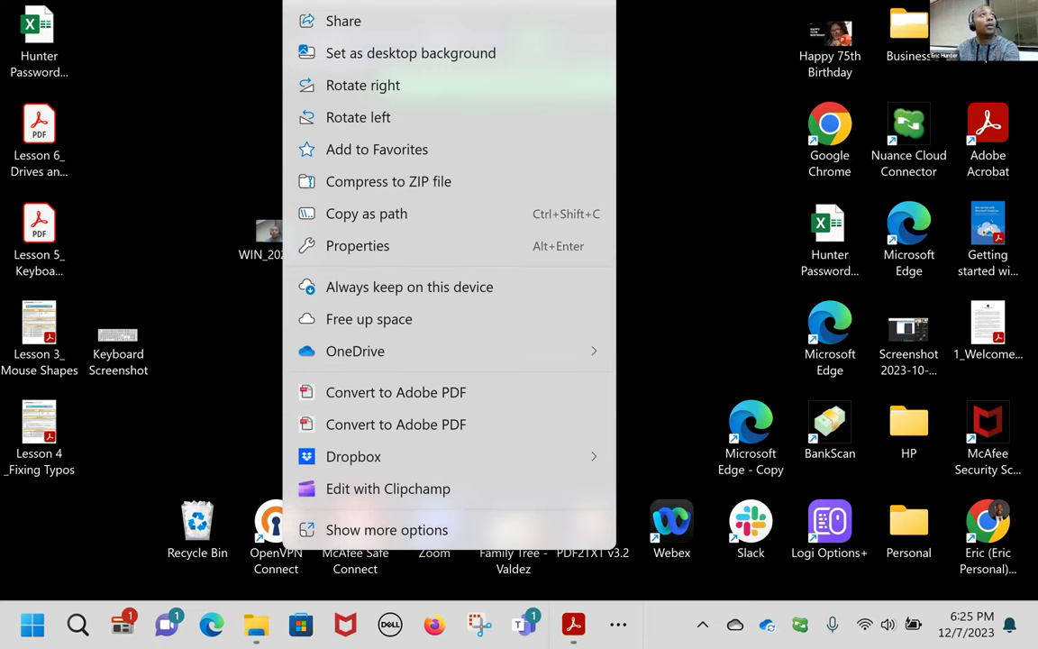
key("Escape")
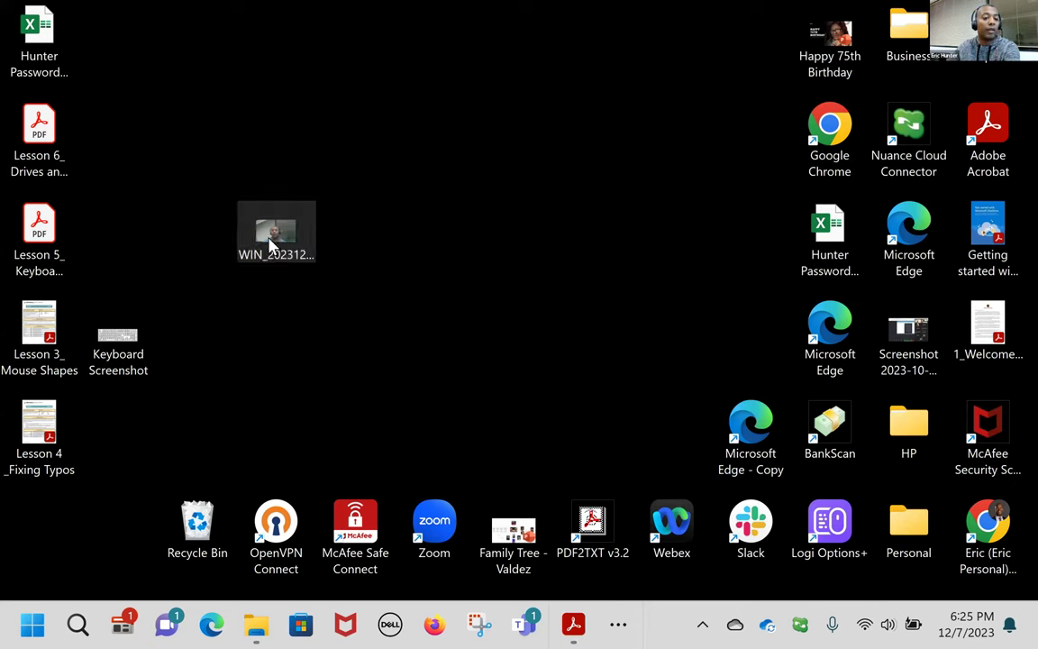
right_click(269, 245)
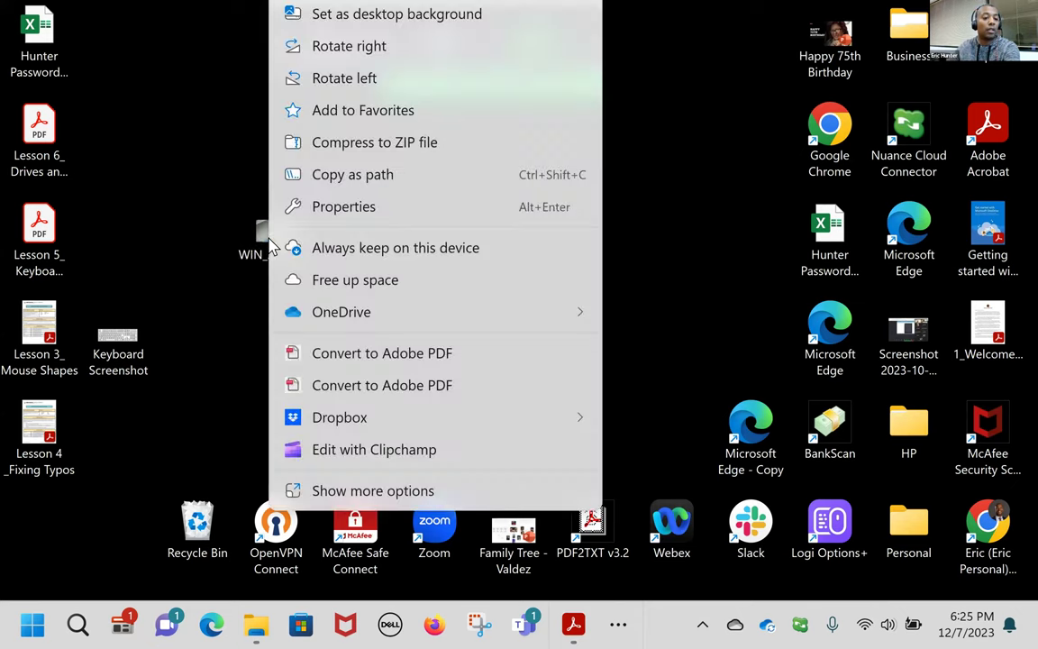
left_click(358, 207)
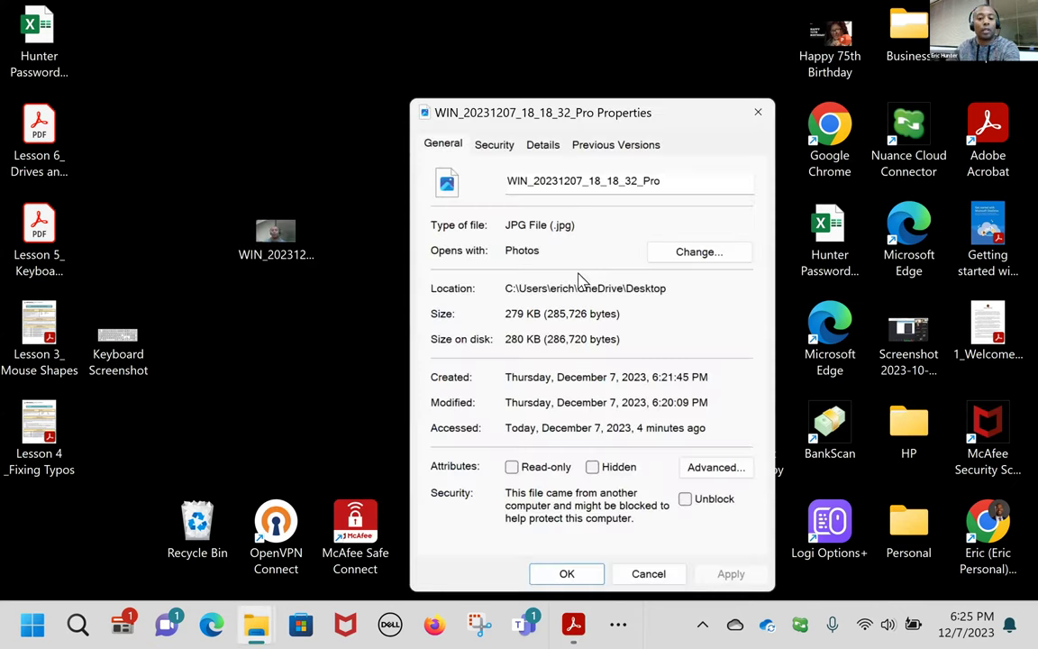
left_click(548, 151)
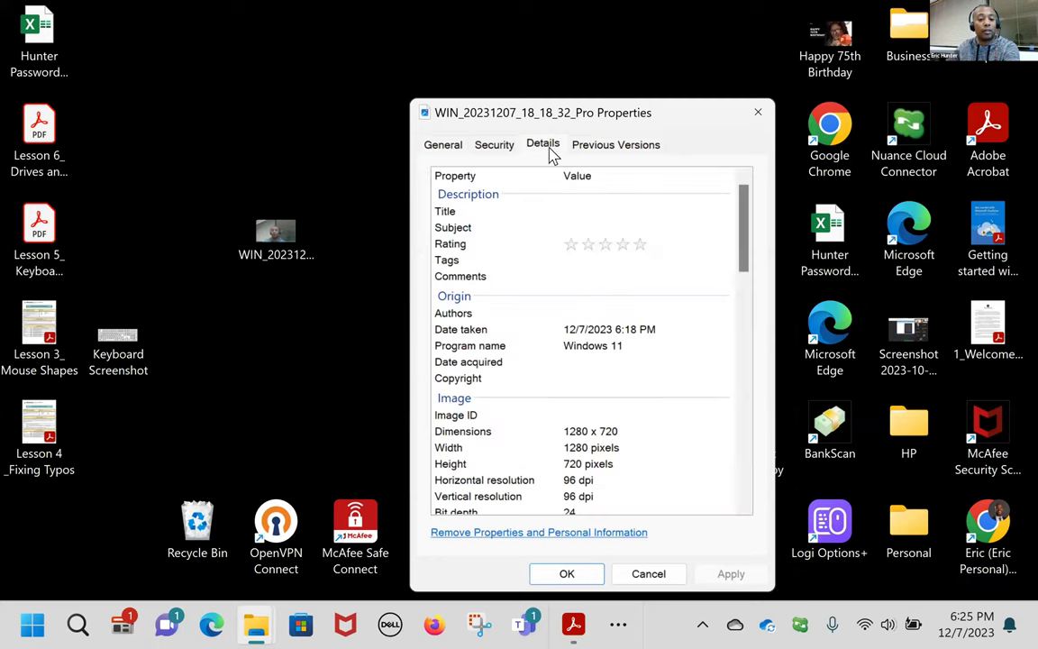
scroll(746, 216, "down", 3)
left_click_drag(748, 237, 741, 425)
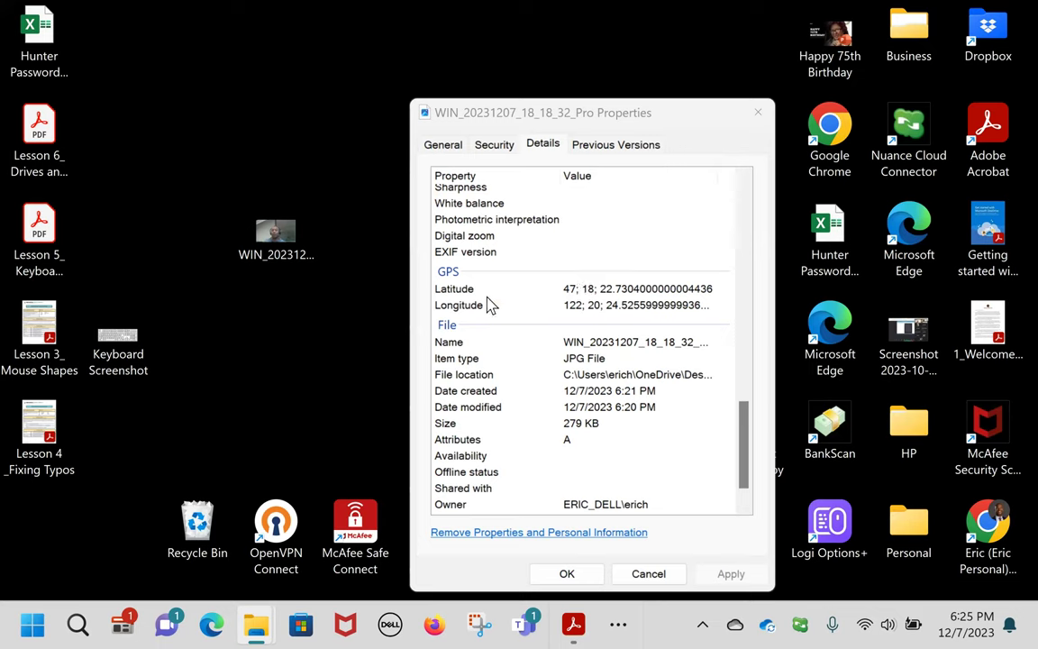
left_click(435, 290)
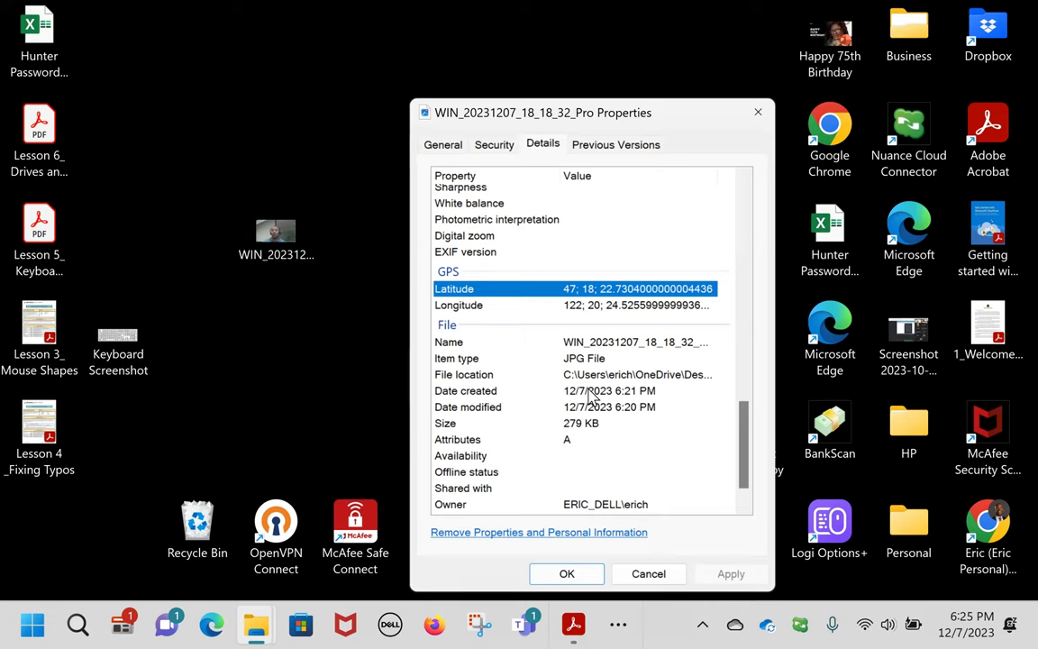
left_click(649, 575)
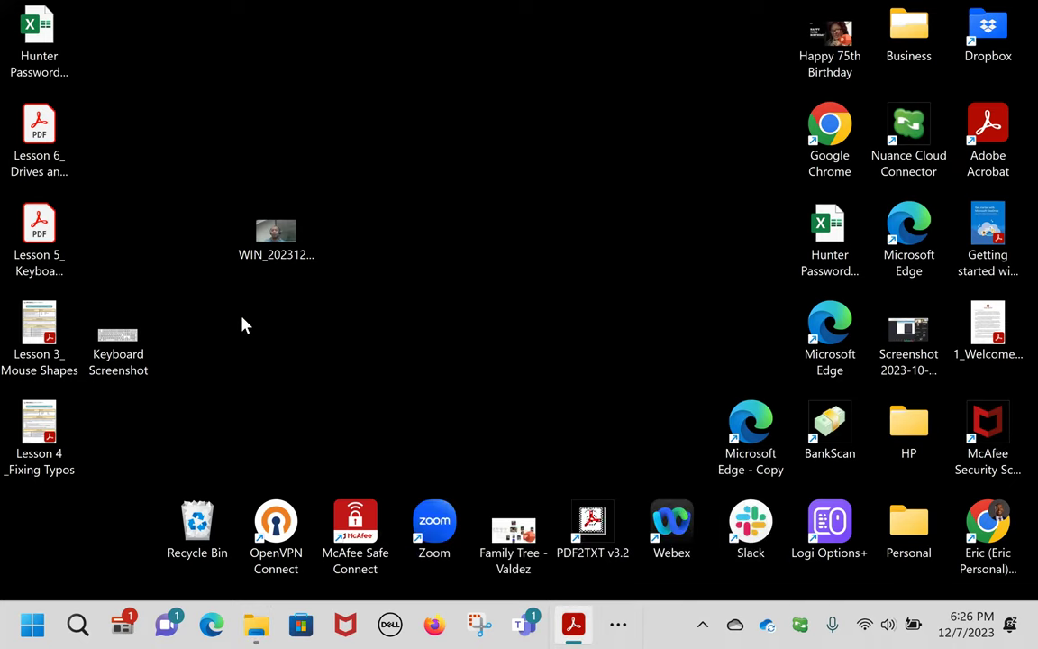
- Move the photo directly above the Keyboard Screenshot file and rename it with the owner's first name in possessive form plus "Favorite Photo"
left_click(264, 241)
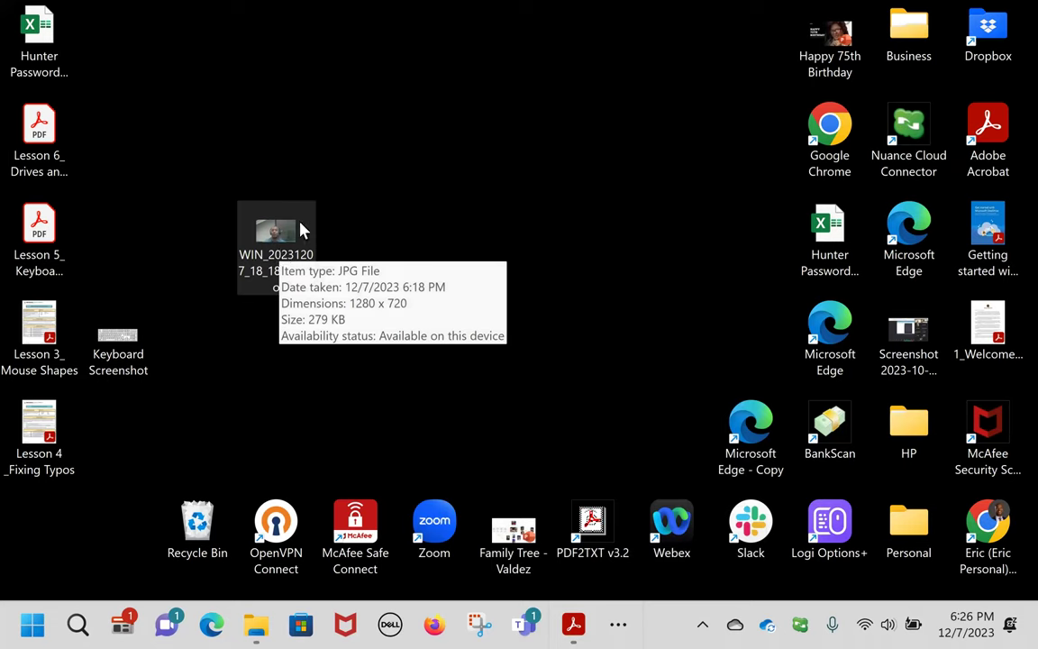
left_click_drag(285, 236, 128, 236)
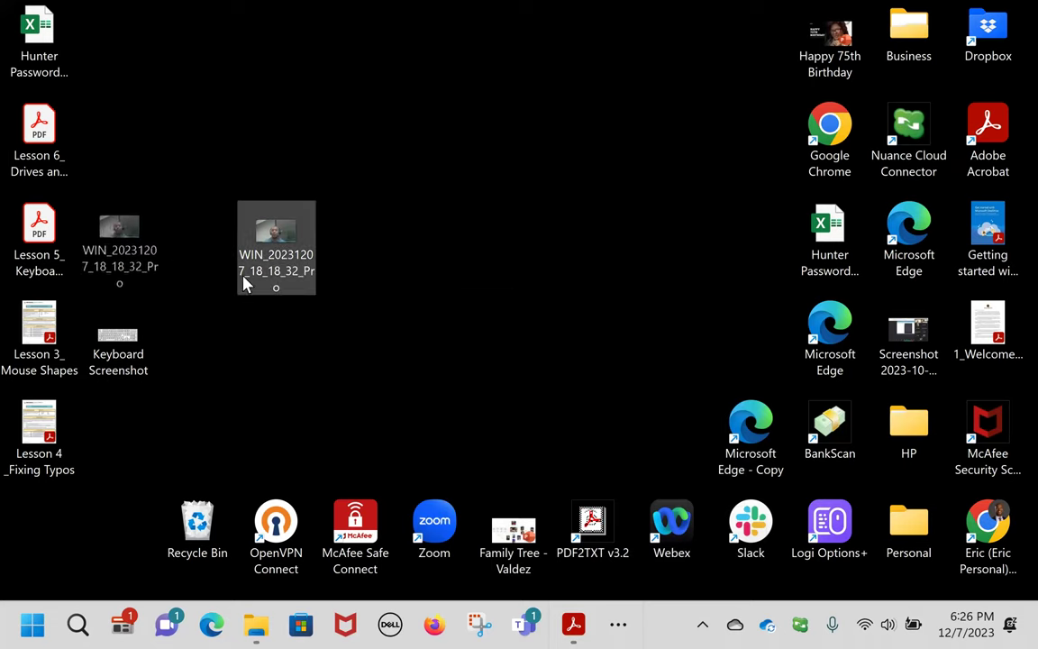
mouse_move(137, 270)
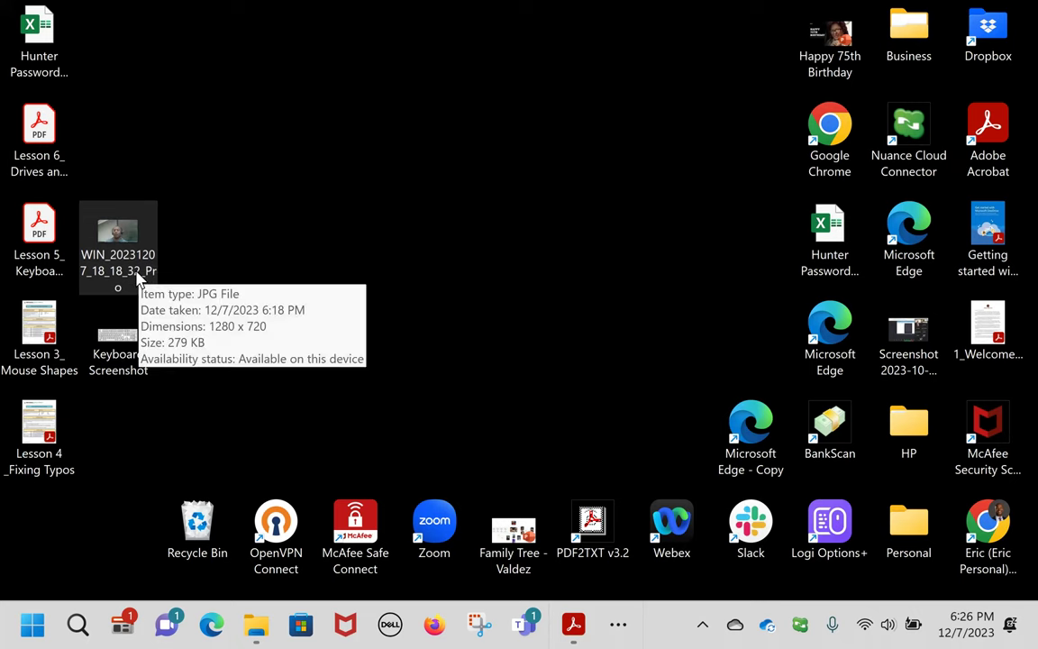
left_click(134, 270)
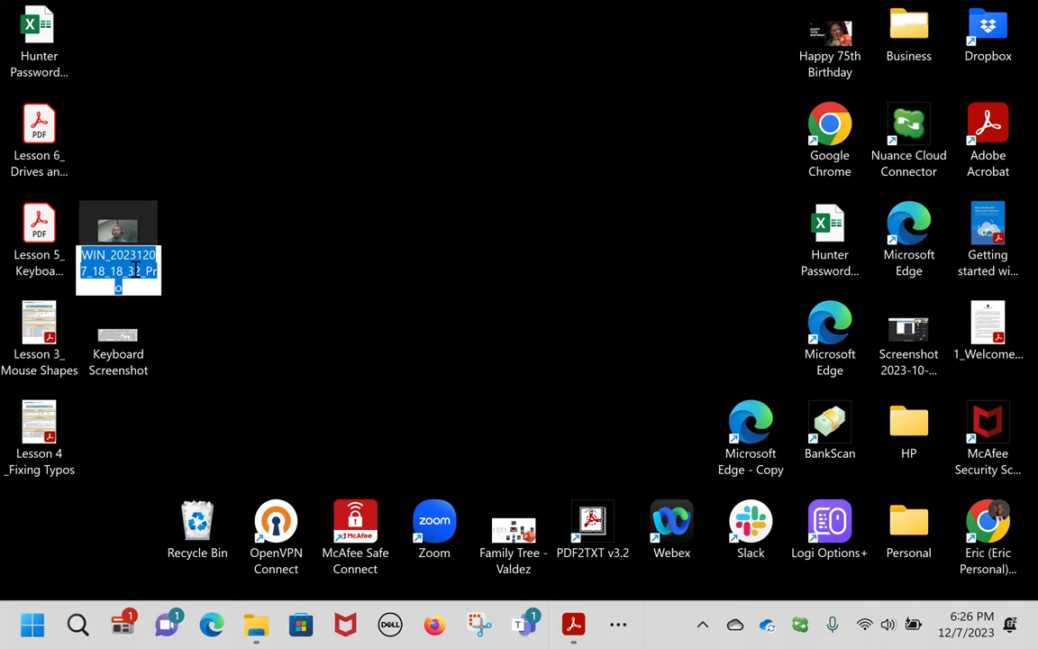
type("Eric's Favorite ")
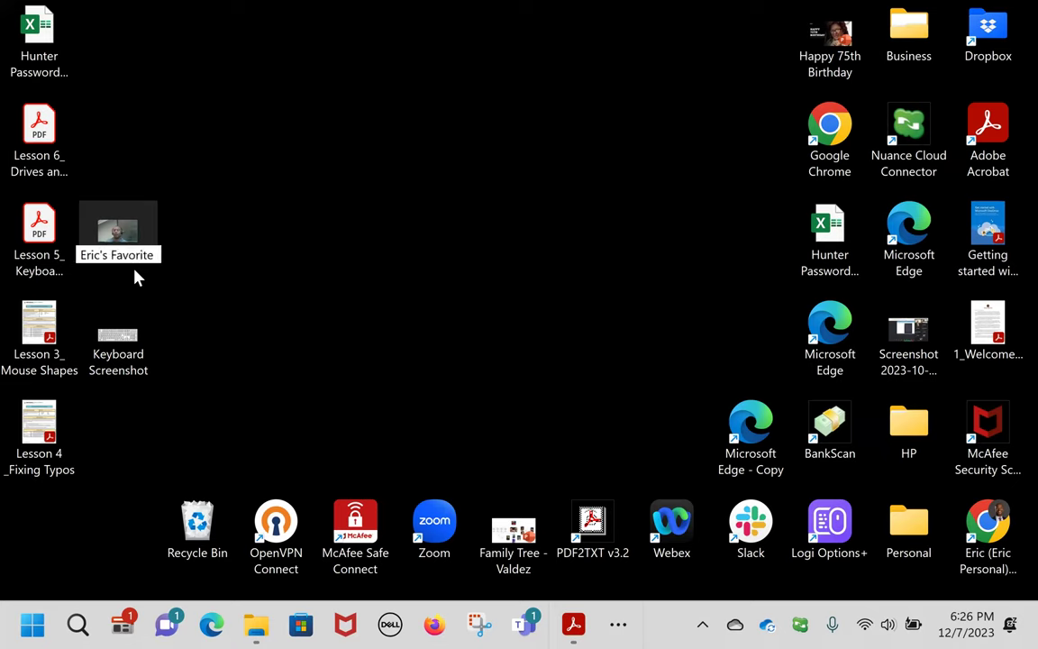
type("Photo")
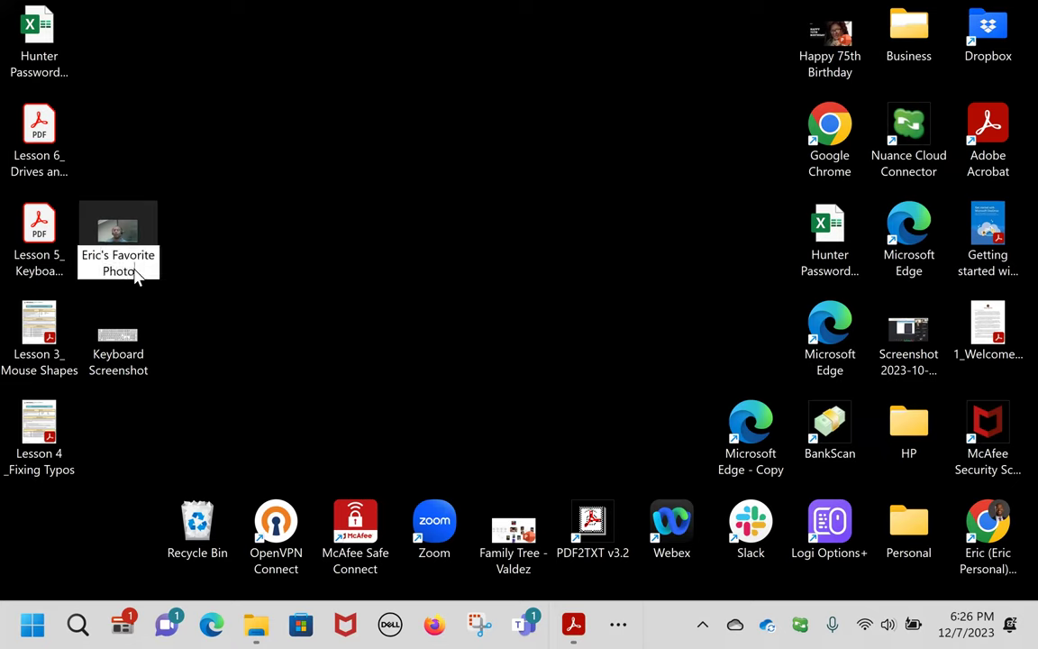
key("Return")
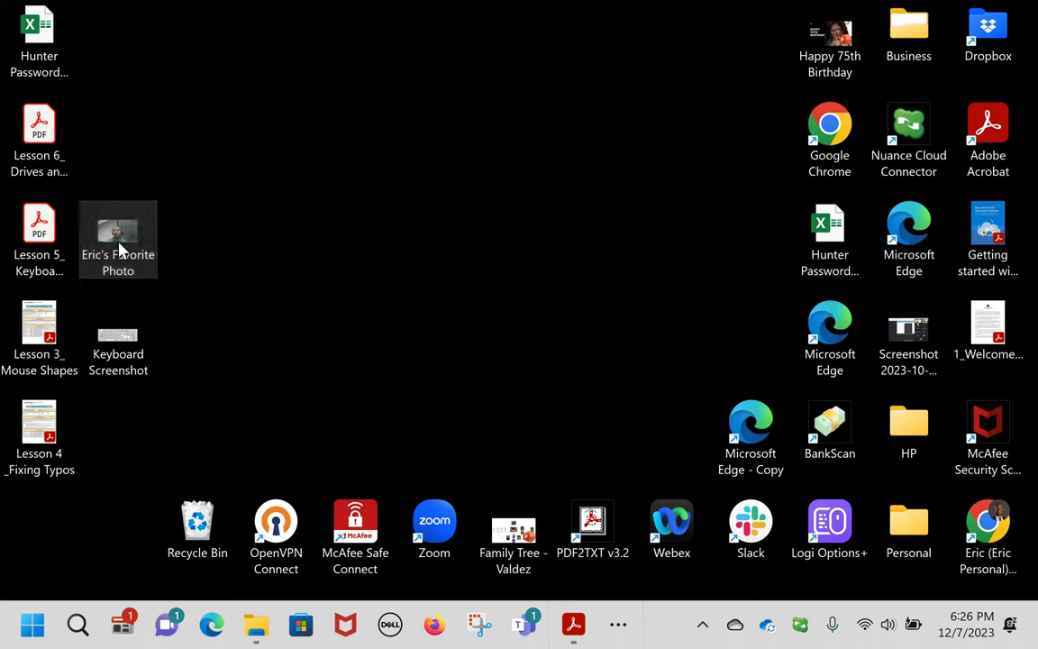
- Review the commands offered for the renamed photo, including the extended list of options, without applying any
mouse_move(120, 244)
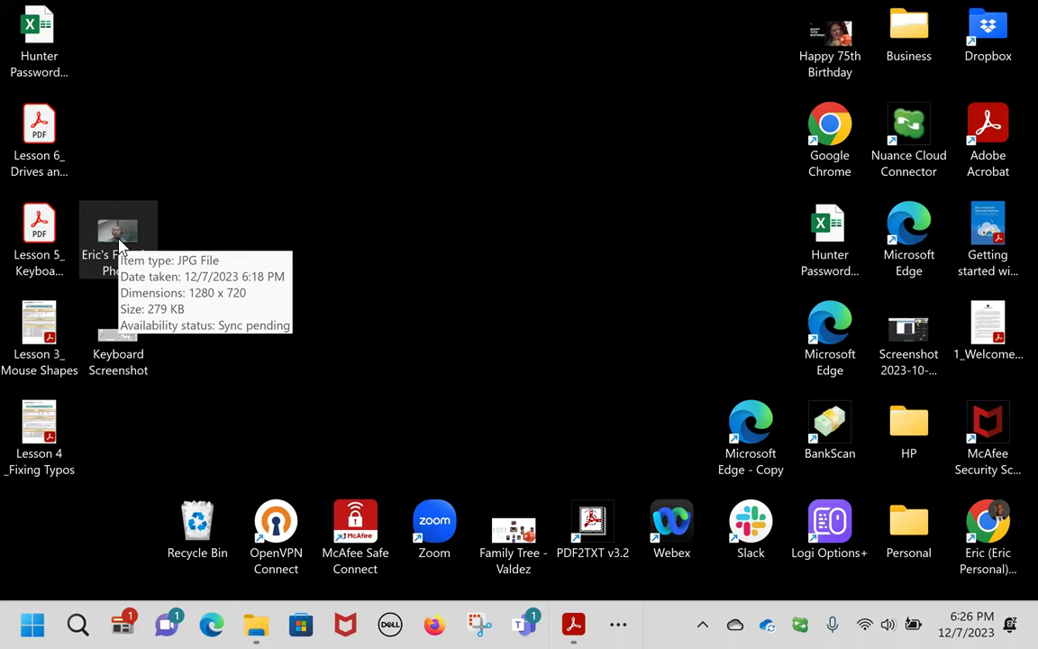
right_click(104, 236)
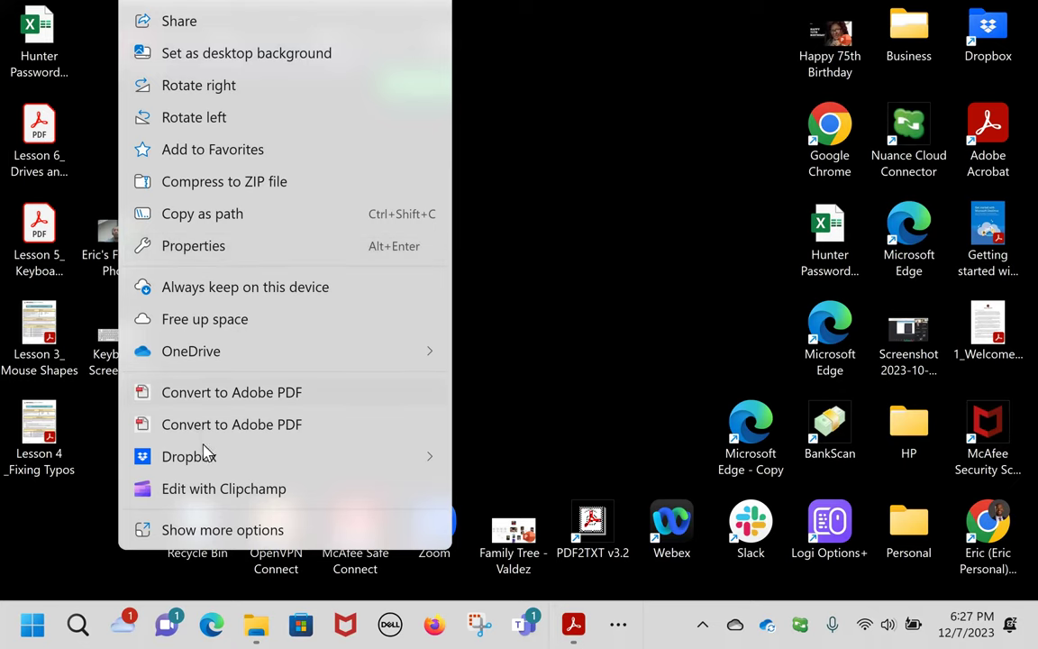
key("Escape")
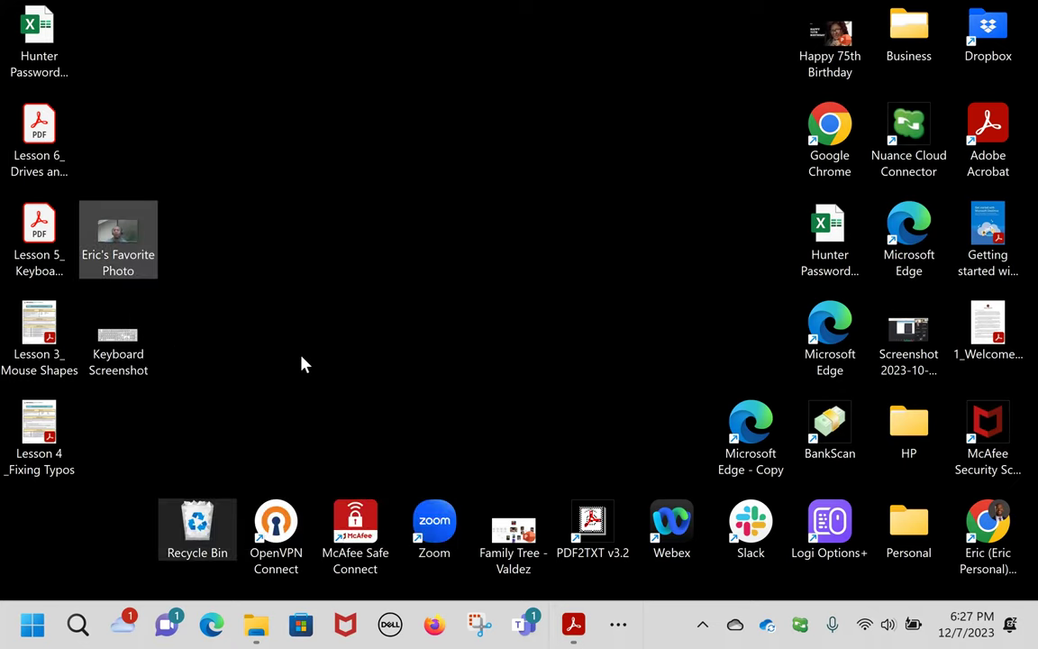
key("shift+F10")
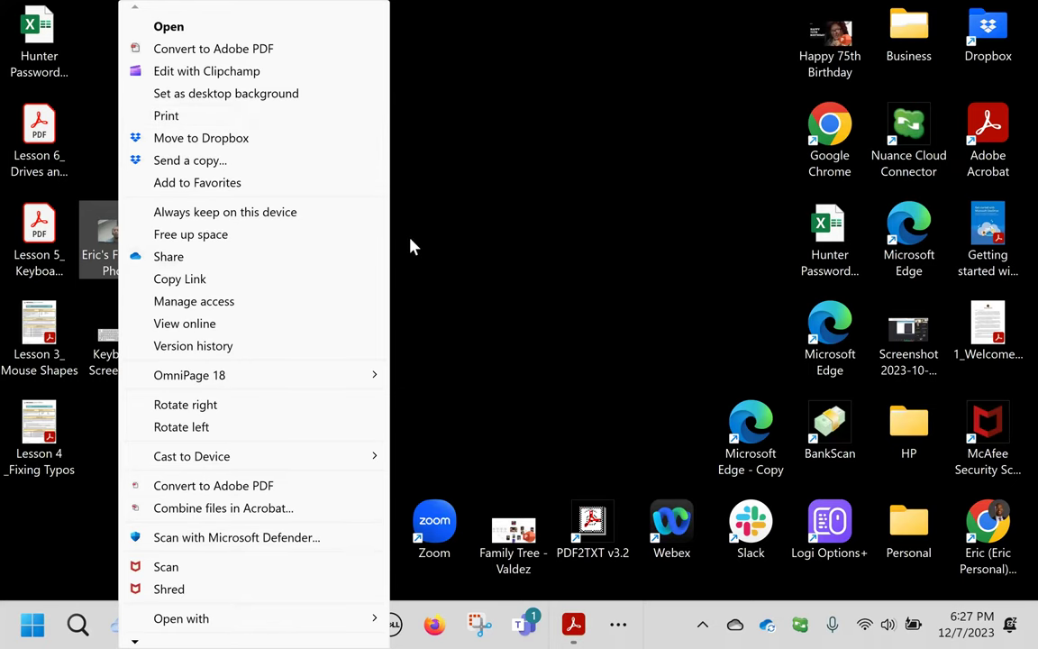
key("Escape")
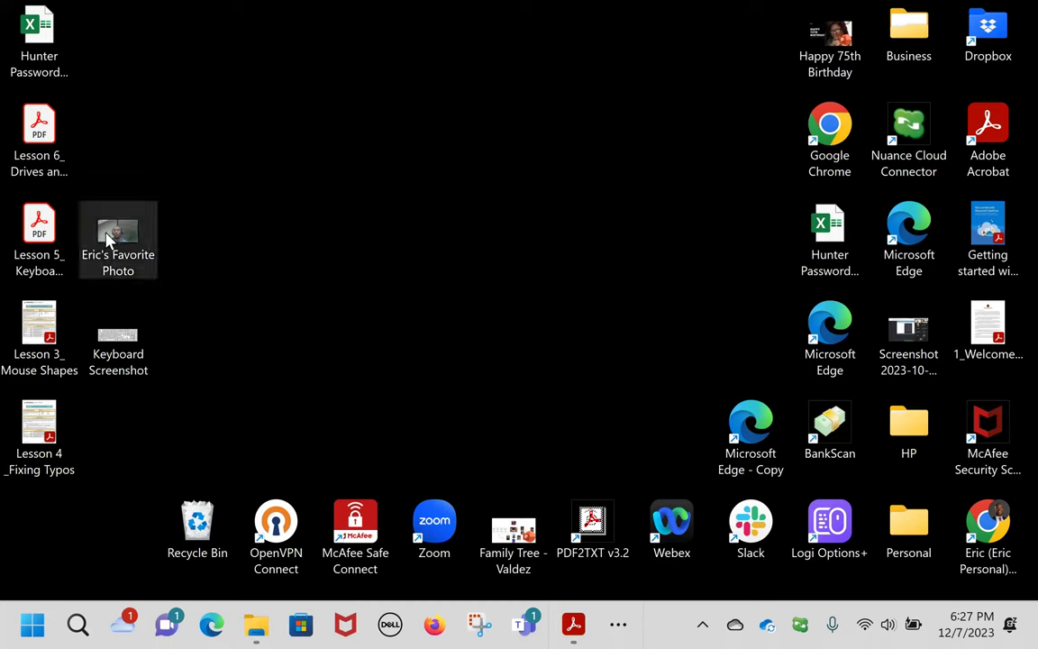
right_click(256, 624)
key("Escape")
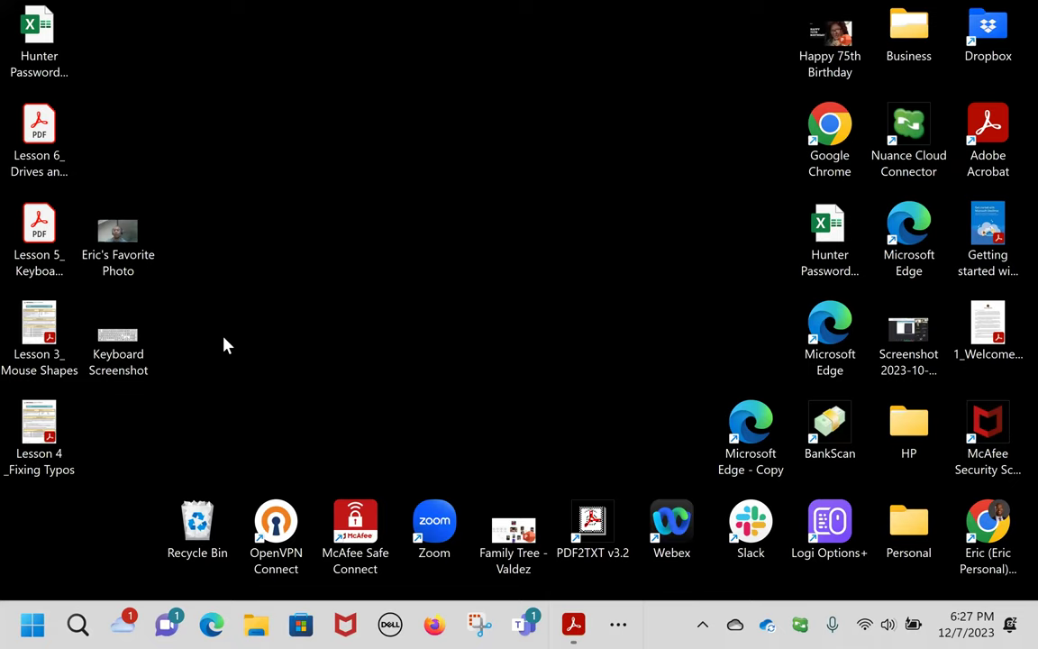
- Open File Explorer and make its window narrower and taller, keeping the renamed photo on the desktop uncovered
left_click(259, 622)
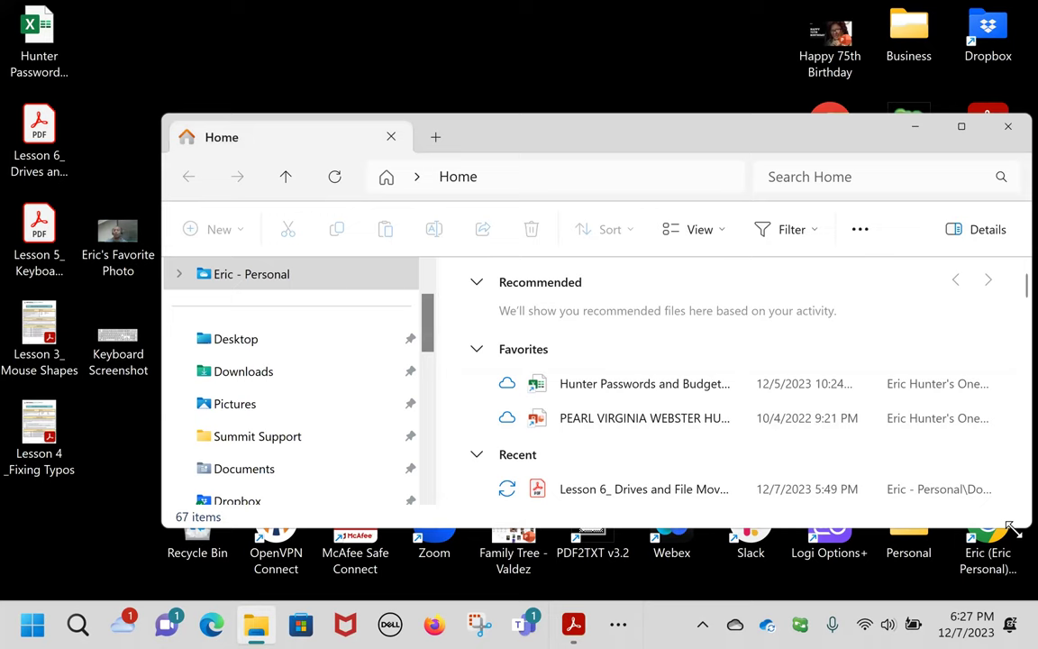
left_click_drag(1010, 527, 957, 590)
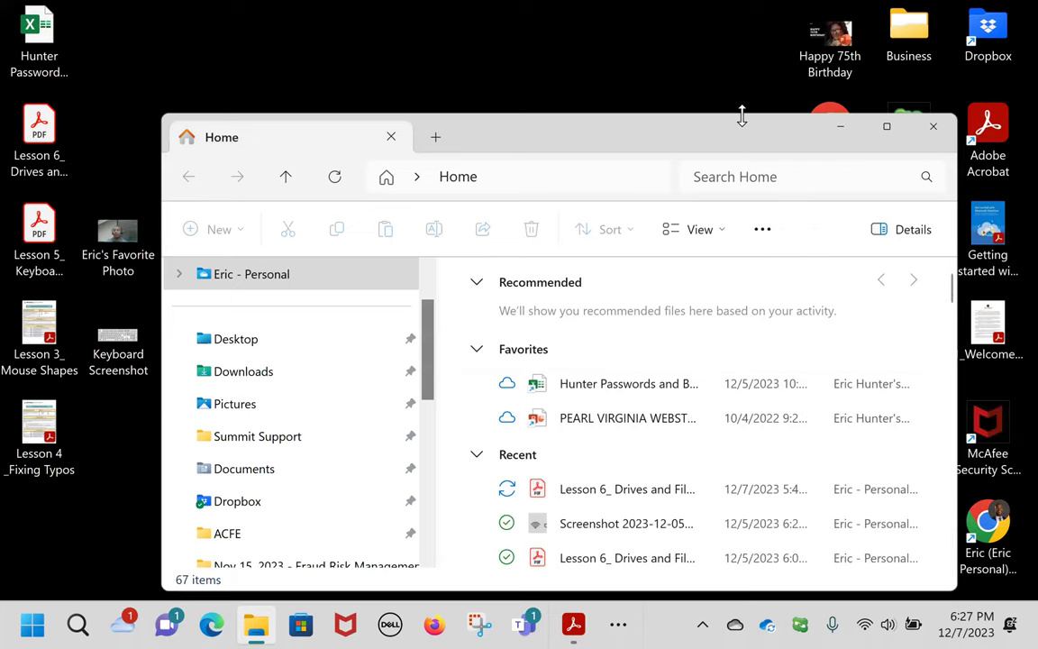
left_click_drag(741, 105, 741, 97)
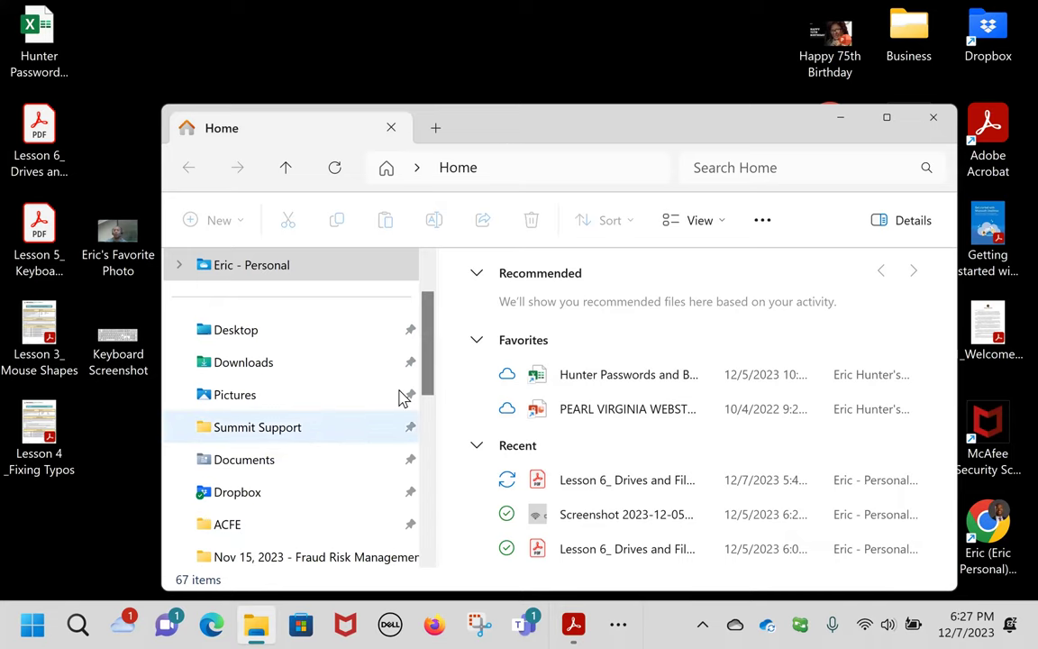
scroll(429, 374, "down", 1)
mouse_move(429, 386)
left_mouse_down()
mouse_move(417, 459)
mouse_move(423, 526)
mouse_move(424, 364)
left_mouse_up()
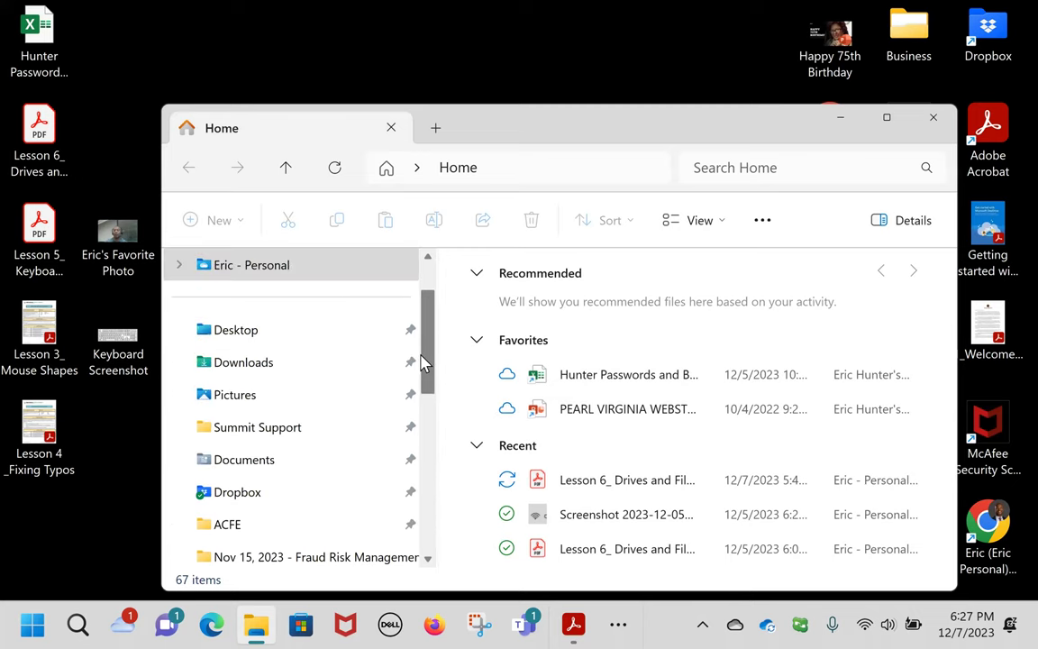
- Look through the Documents folder, and move the renamed photo from the desktop into the Pictures folder
left_click(245, 461)
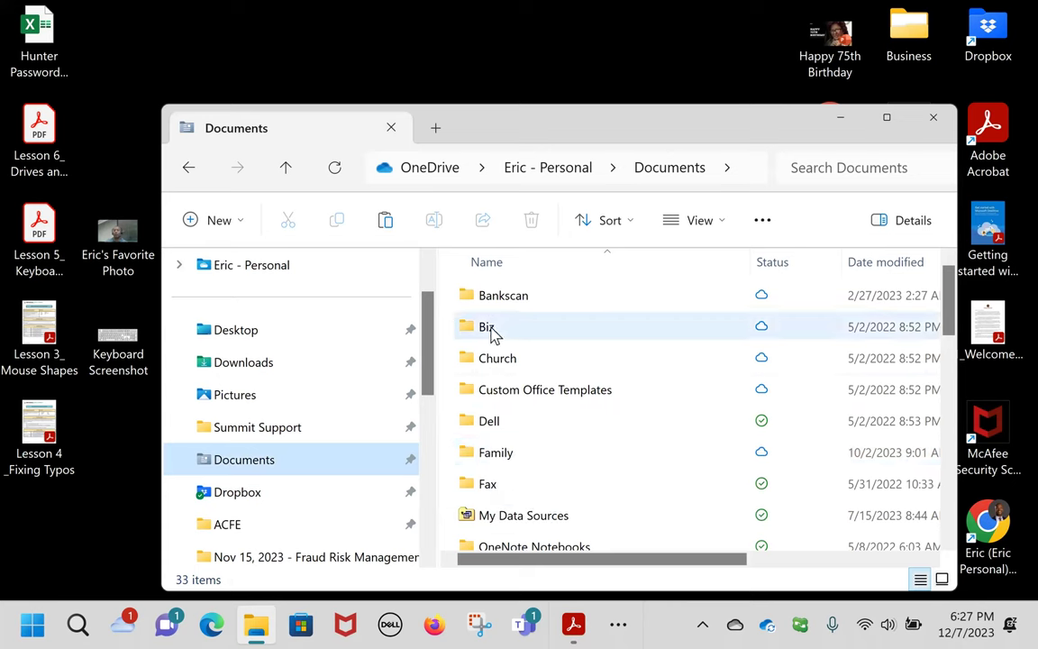
scroll(493, 333, "down", 2)
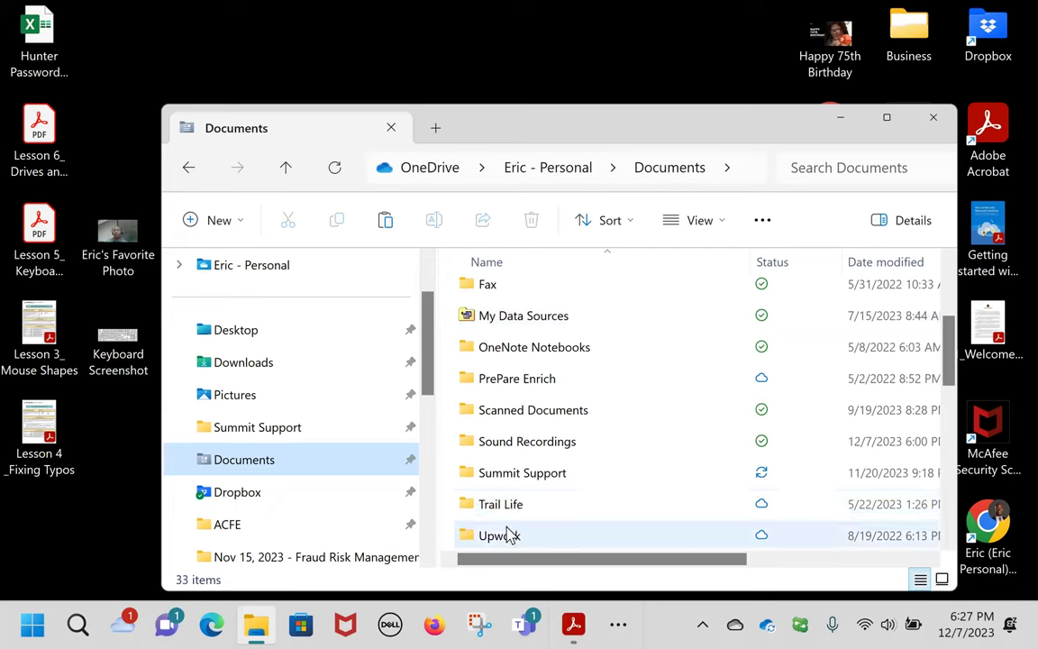
left_click(232, 406)
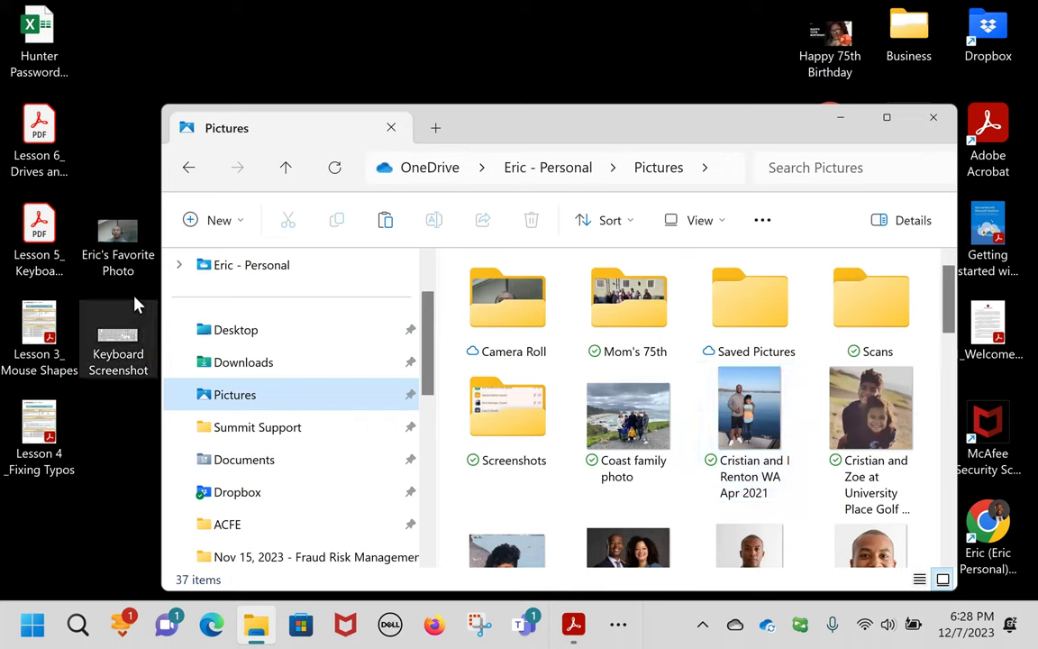
left_click(127, 243)
left_click_drag(126, 243, 570, 510)
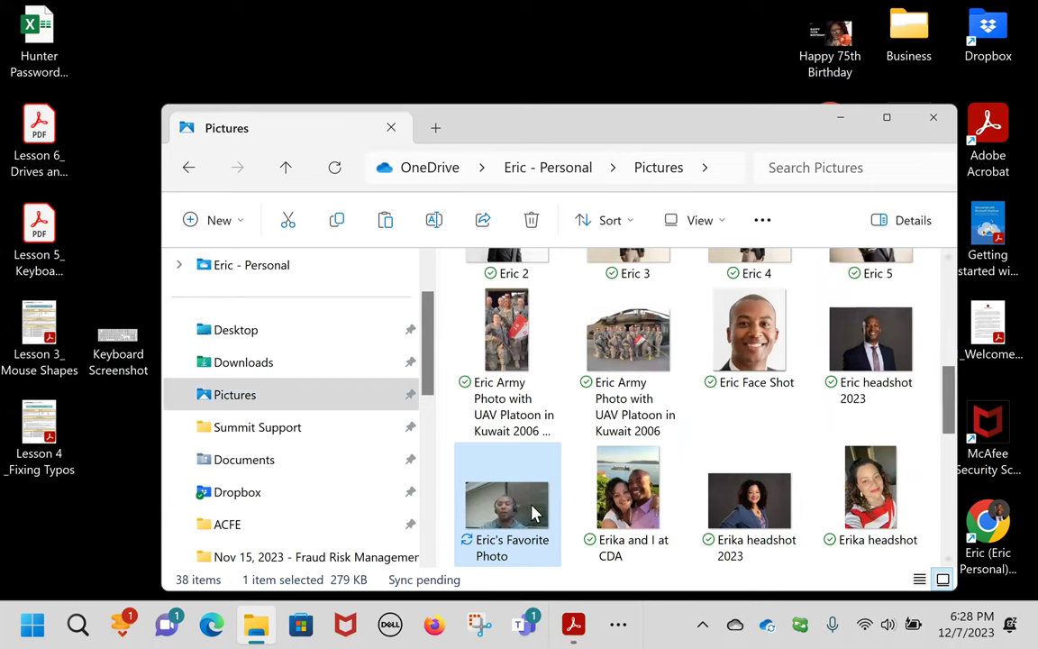
mouse_move(520, 521)
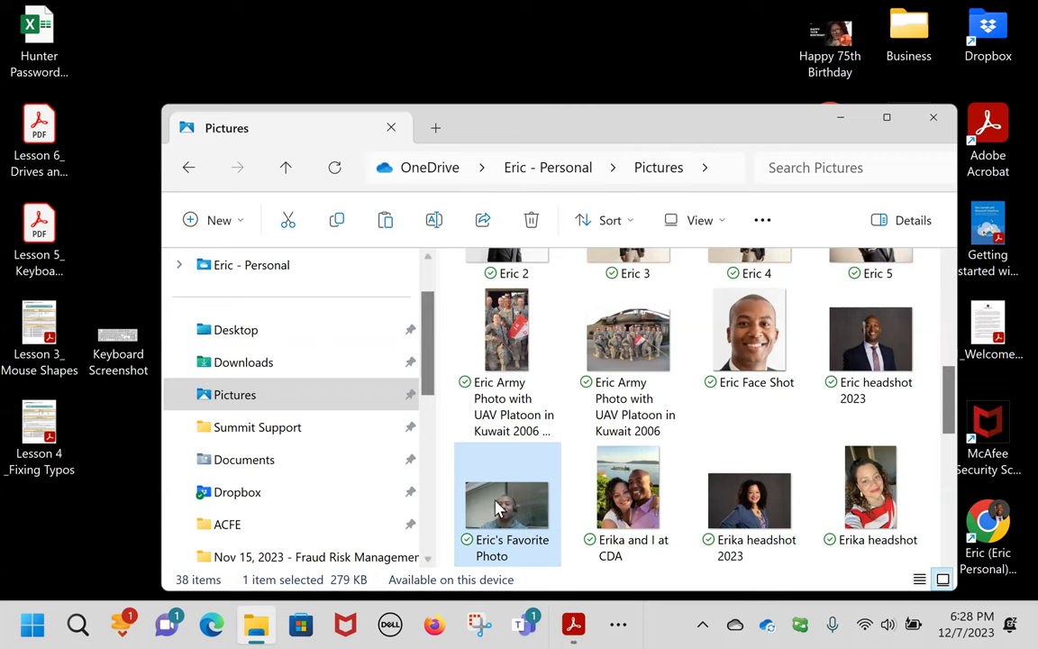
- Reopen File Explorer at the Pictures folder, move the favorite photo to the desktop below the Keyboard Screenshot file, and minimize the window
left_click(933, 117)
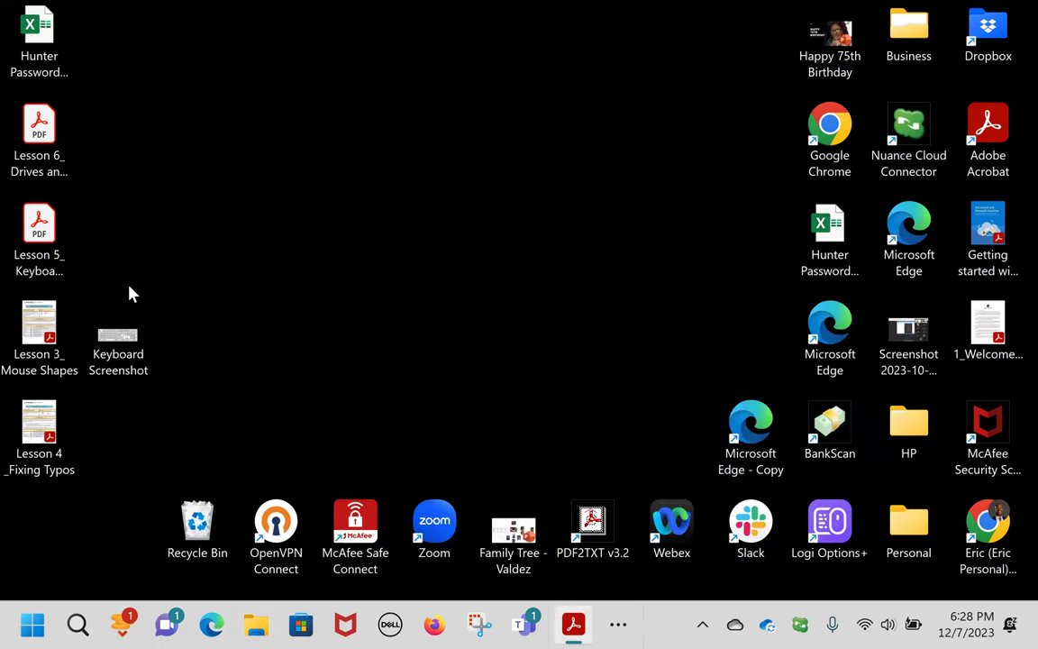
left_click(256, 625)
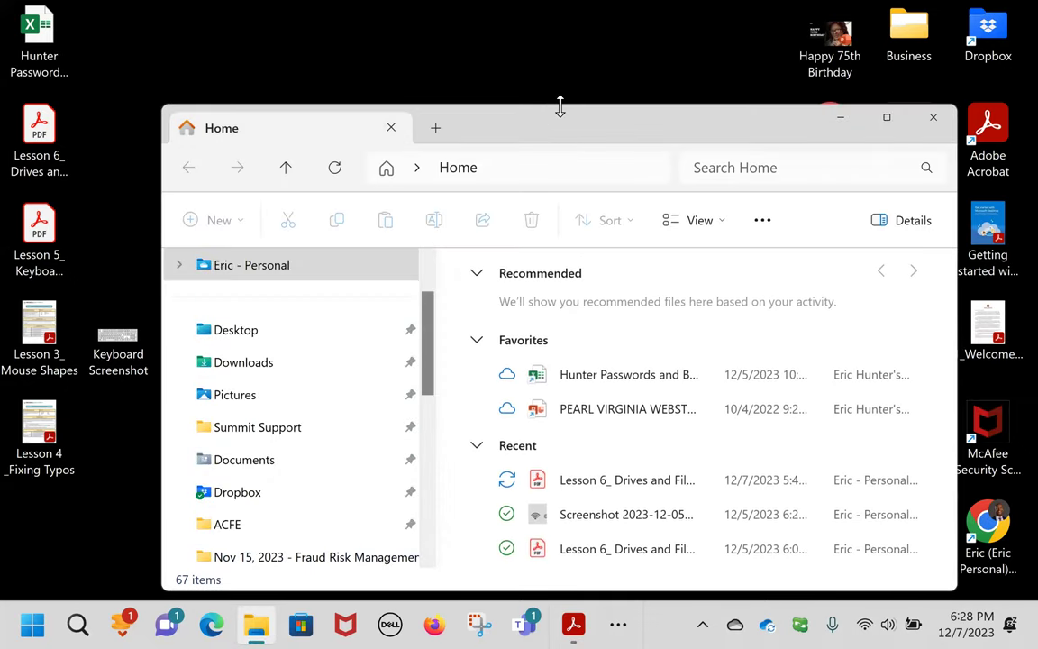
left_click_drag(560, 106, 560, 99)
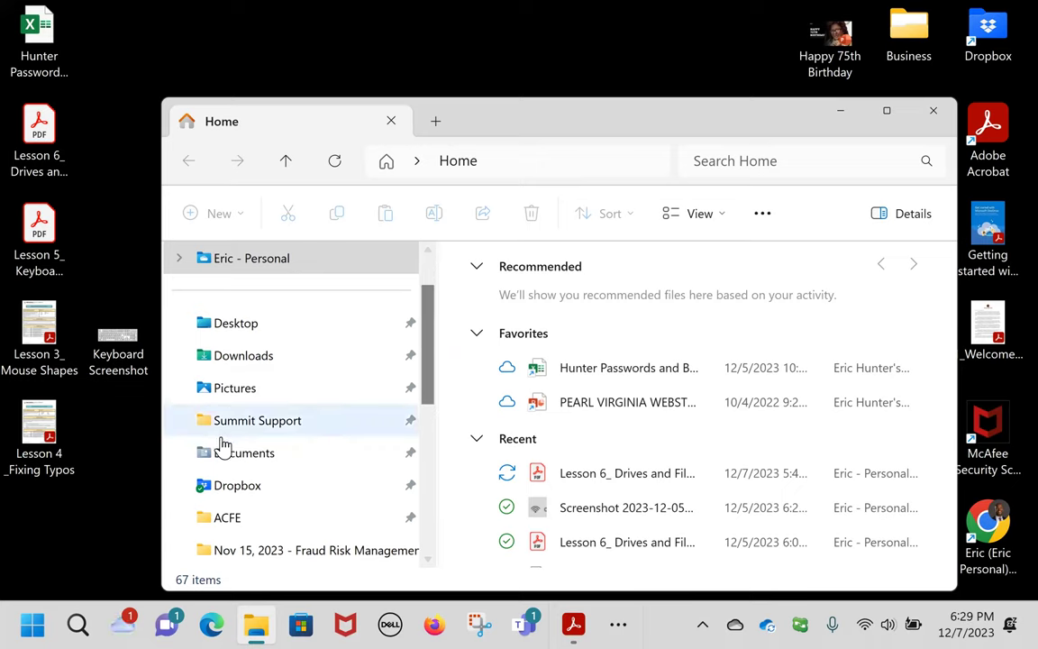
left_click(245, 397)
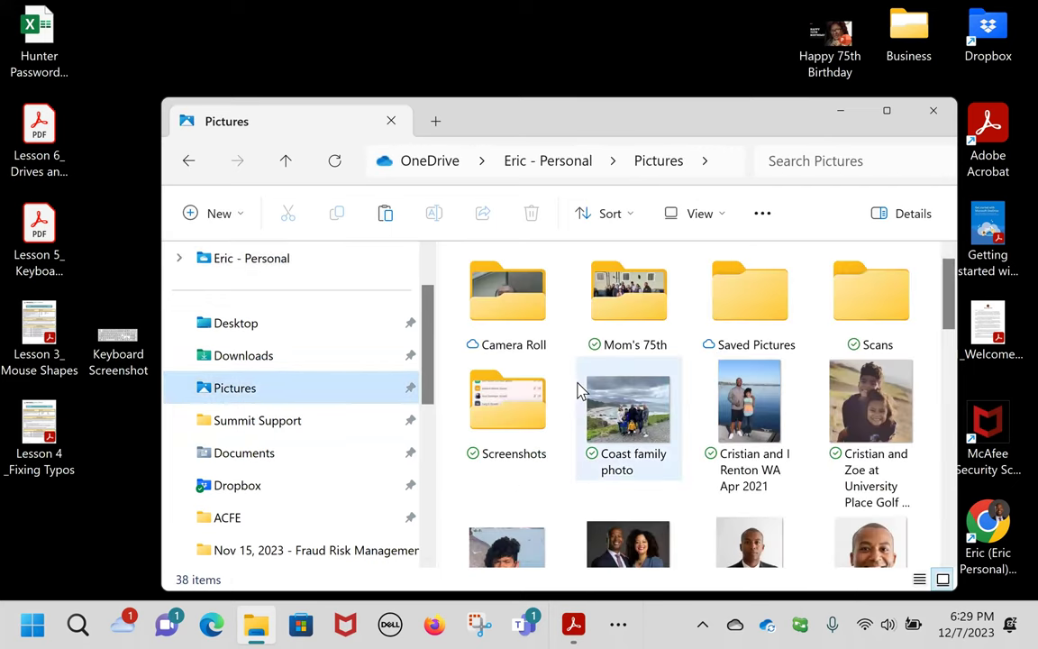
scroll(579, 389, "down", 5)
scroll(580, 389, "down", 1)
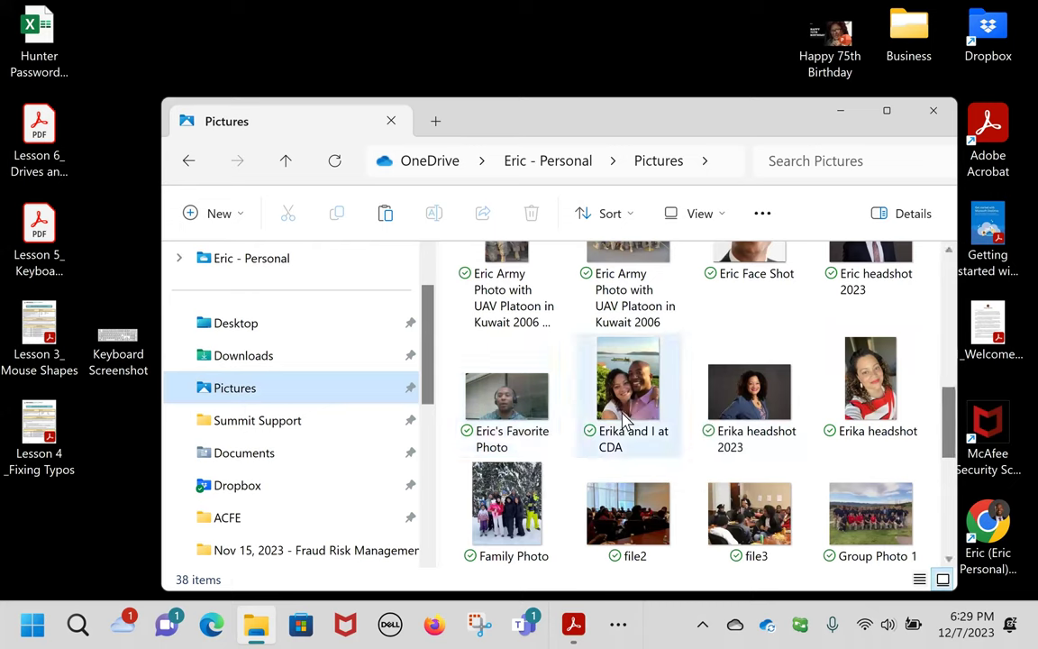
left_click_drag(521, 396, 121, 467)
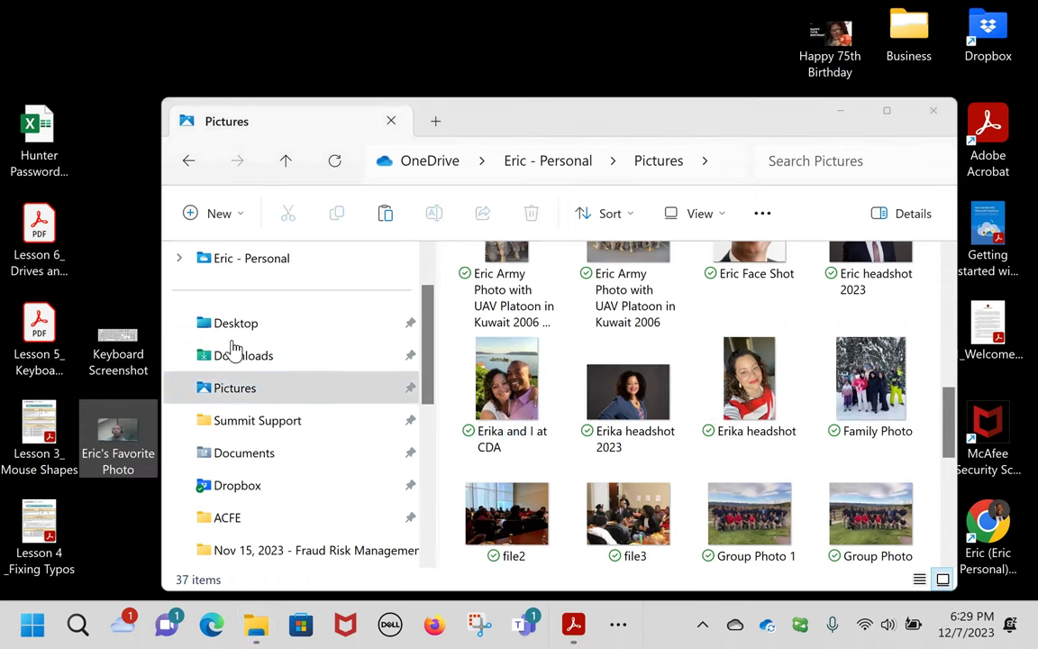
left_click(843, 115)
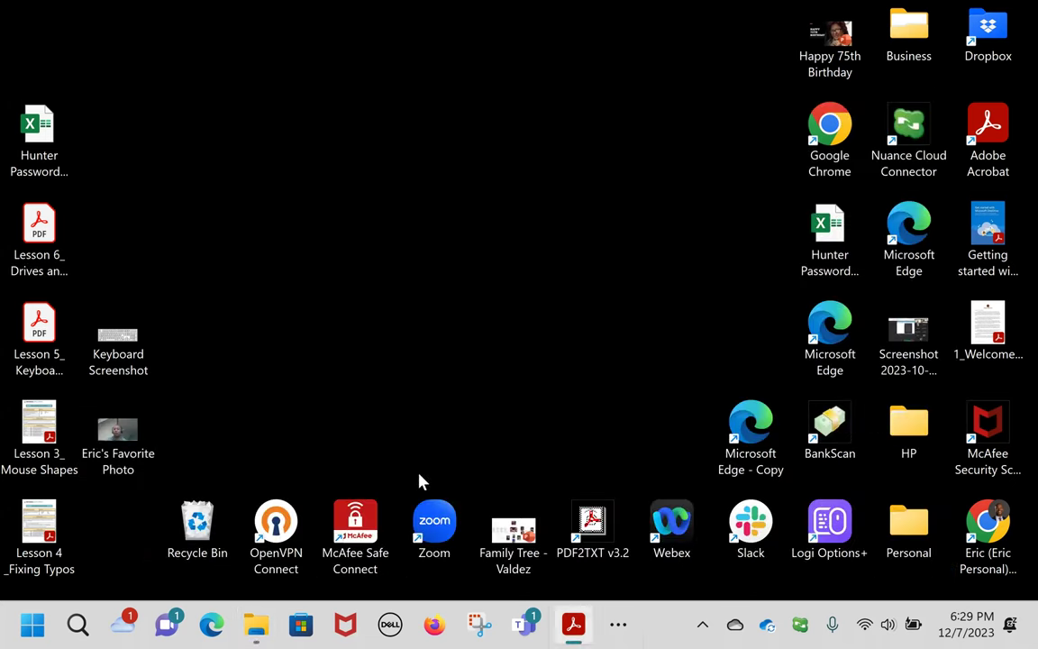
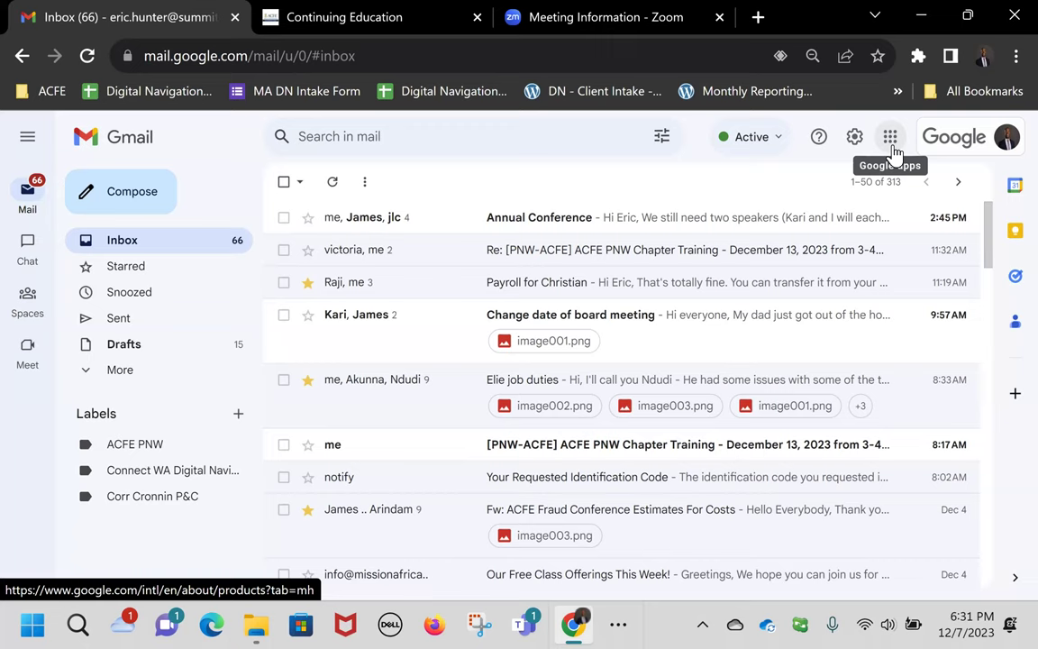
- Open Google Drive from Gmail's Google apps and dismiss the Get Drive for desktop offer
left_click(890, 138)
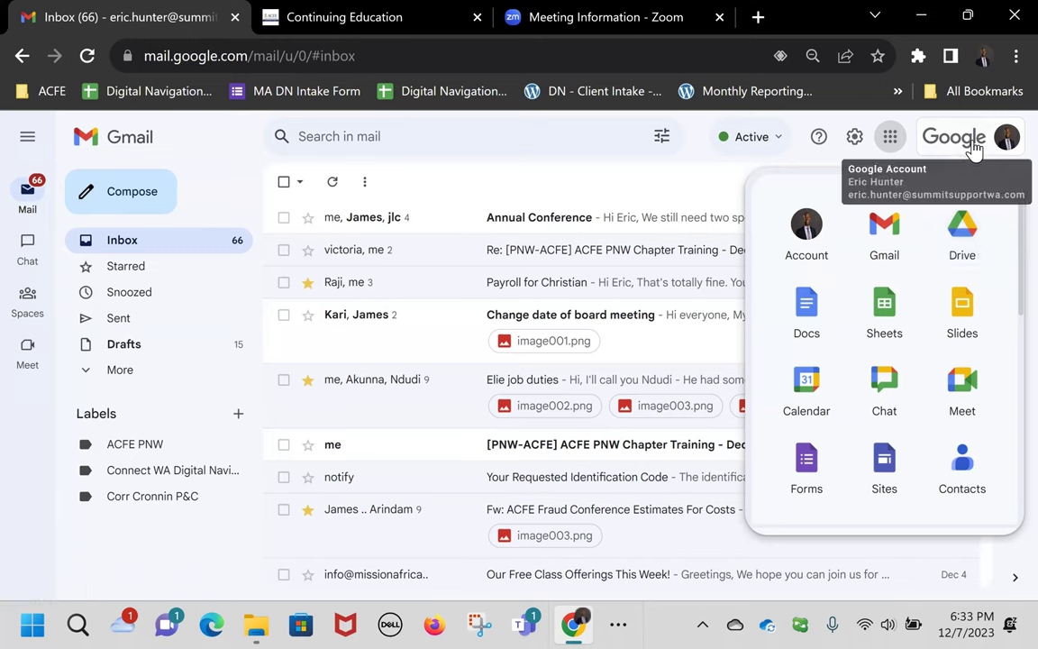
left_click(890, 145)
left_click(890, 144)
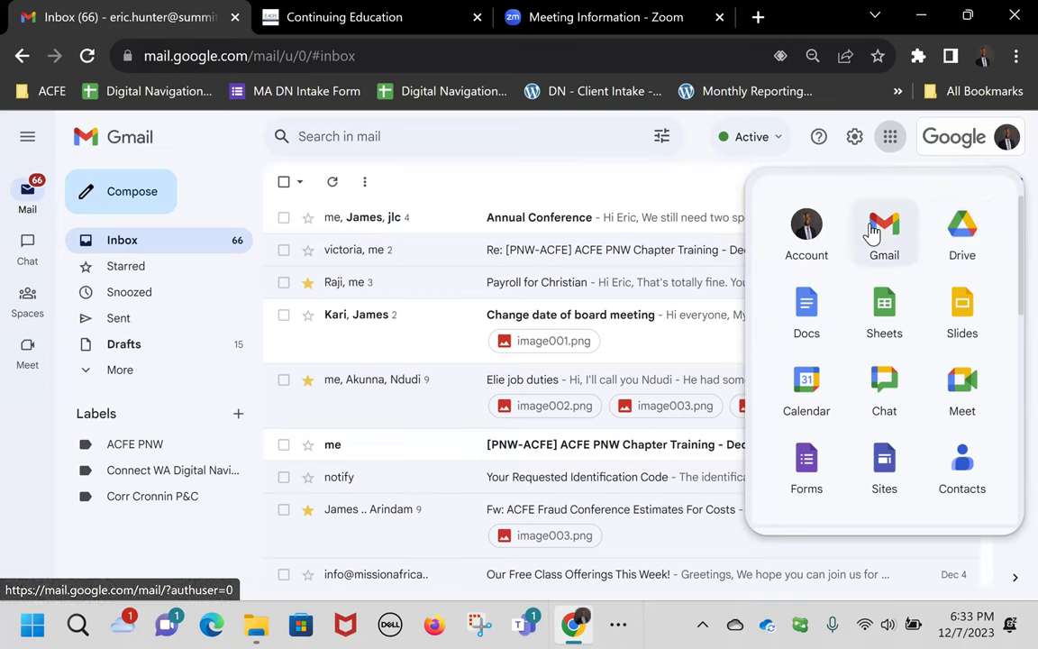
left_click(963, 232)
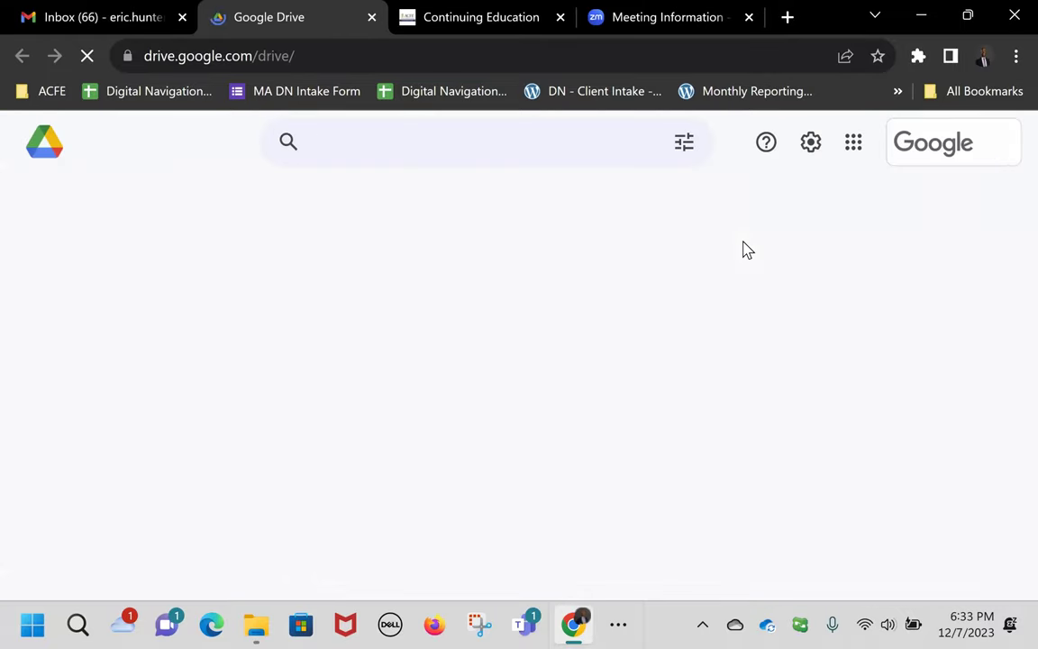
scroll(784, 242, "down", 2)
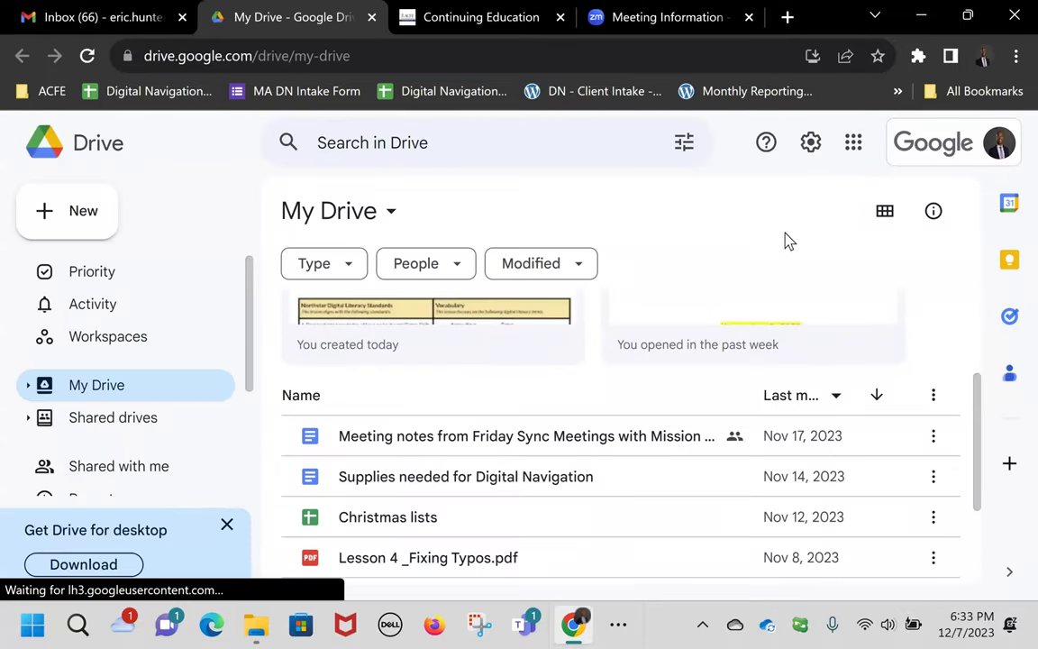
left_click(225, 525)
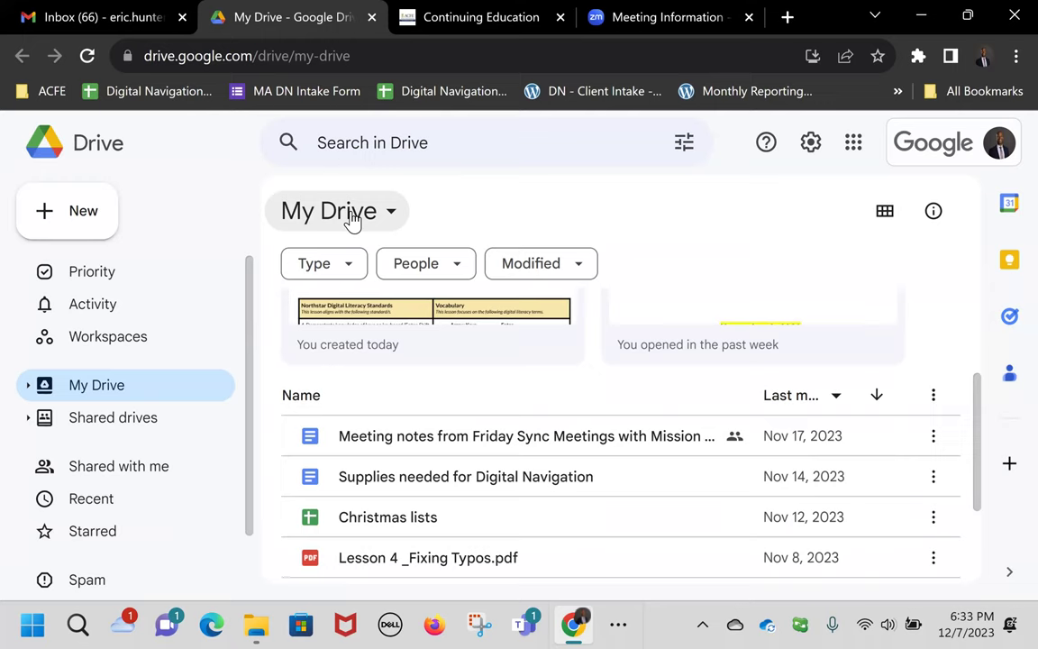
- Start a file upload to My Drive and look through the Pictures folder for the favorite photo
left_click(80, 219)
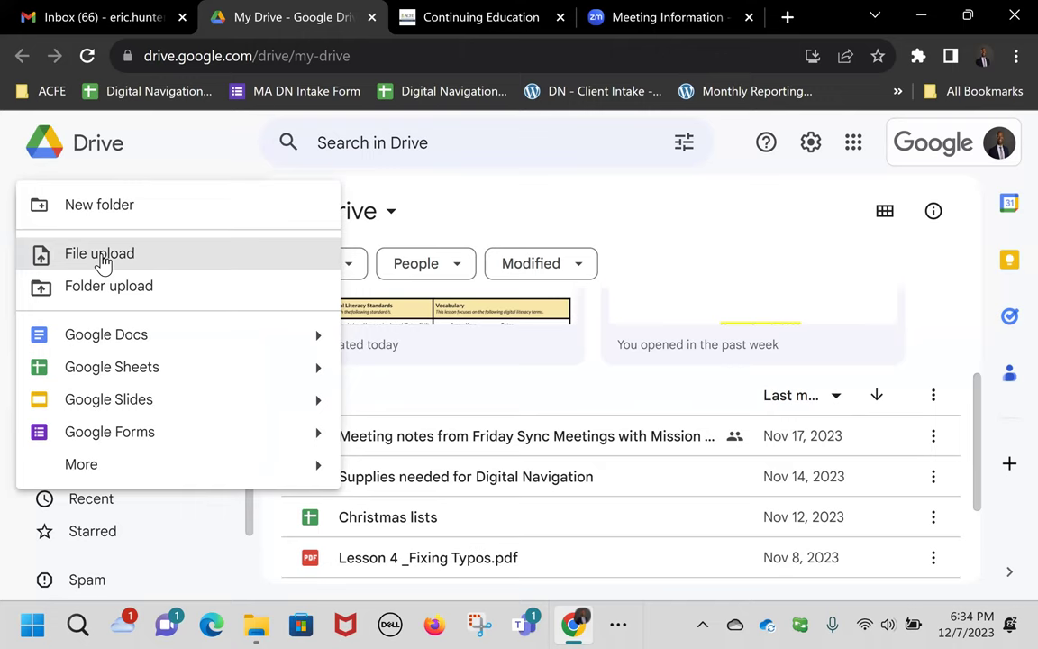
left_click(102, 256)
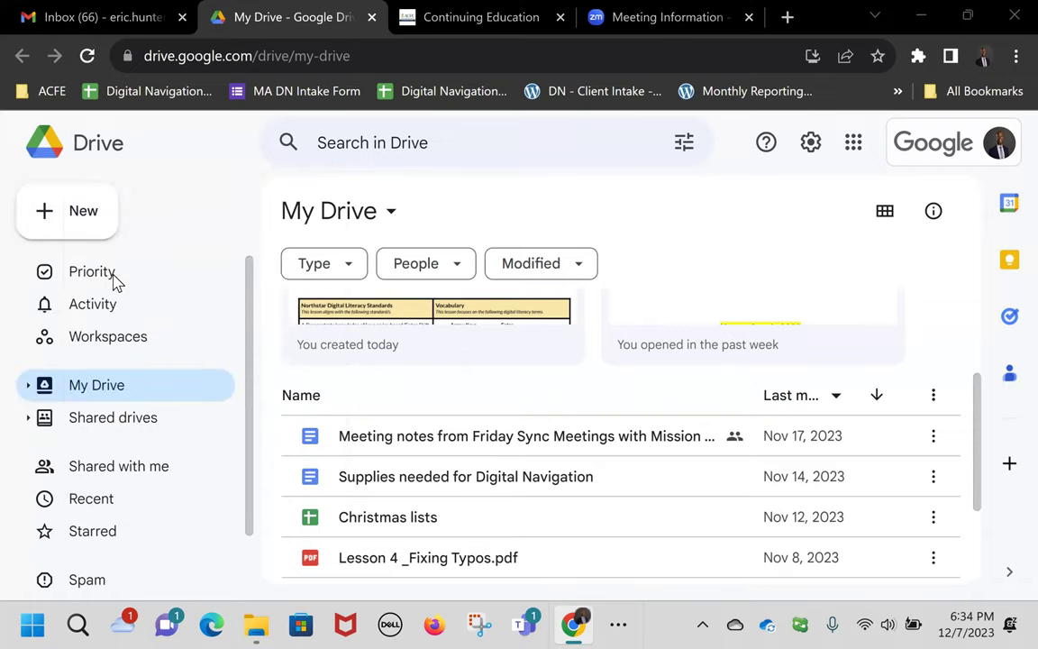
left_click(73, 254)
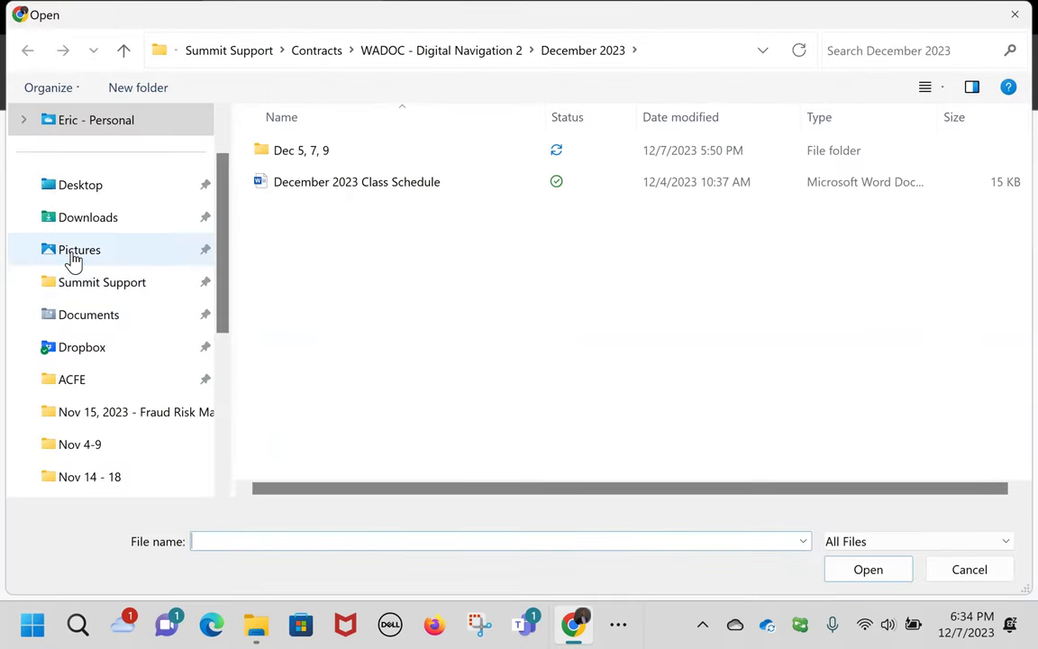
scroll(382, 336, "down", 5)
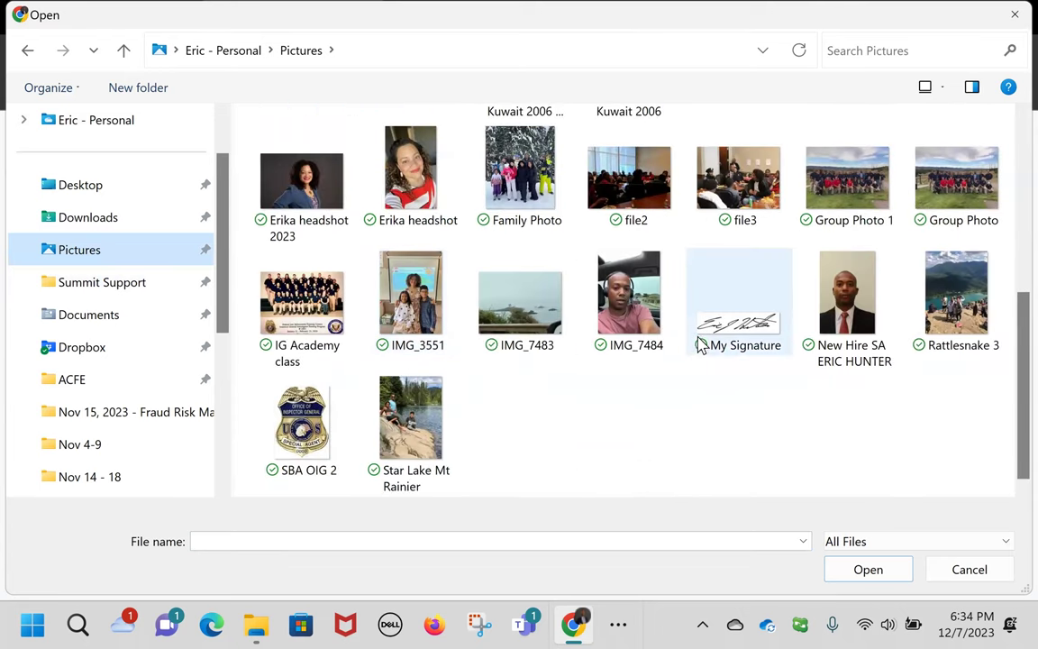
scroll(600, 348, "up", 2)
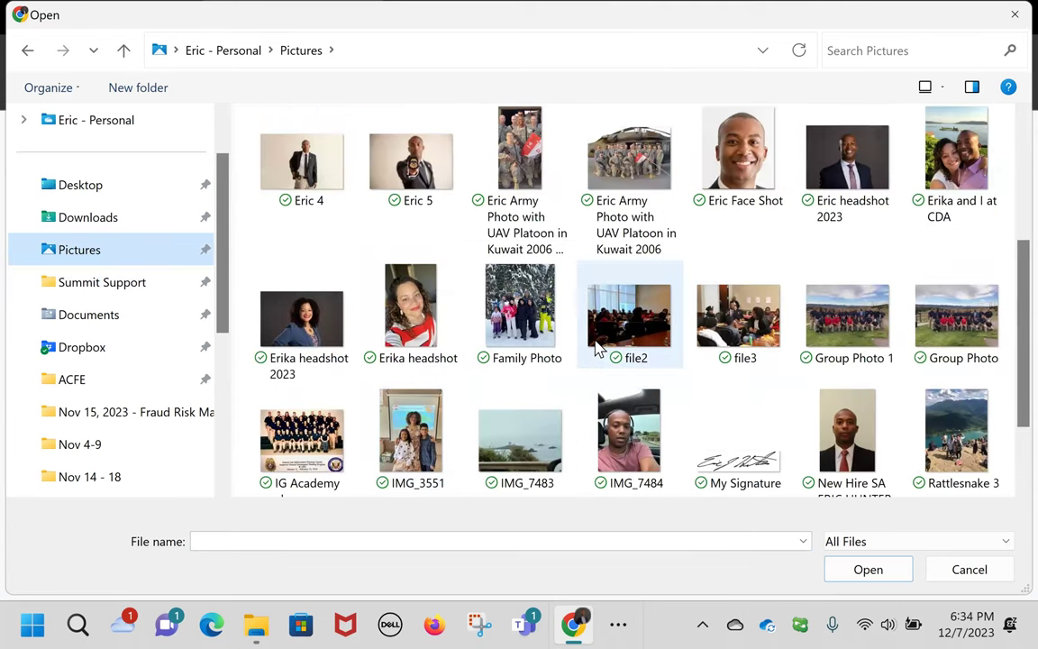
scroll(599, 348, "up", 2)
scroll(597, 347, "up", 2)
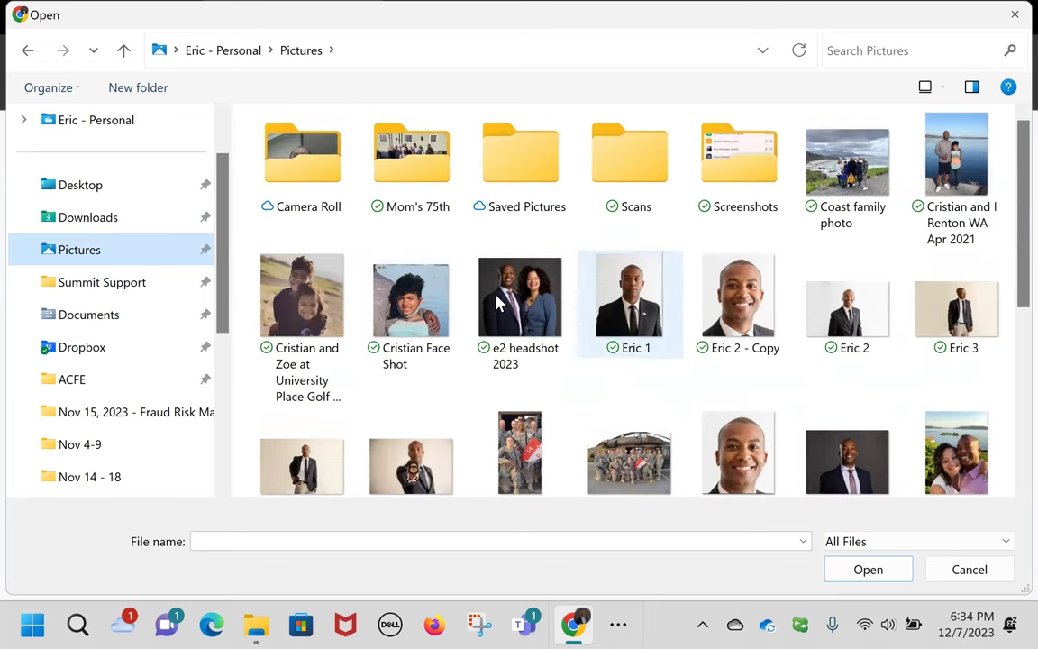
- Upload the favorite photo from the Desktop folder to My Drive and dismiss the upload notification
left_click(81, 189)
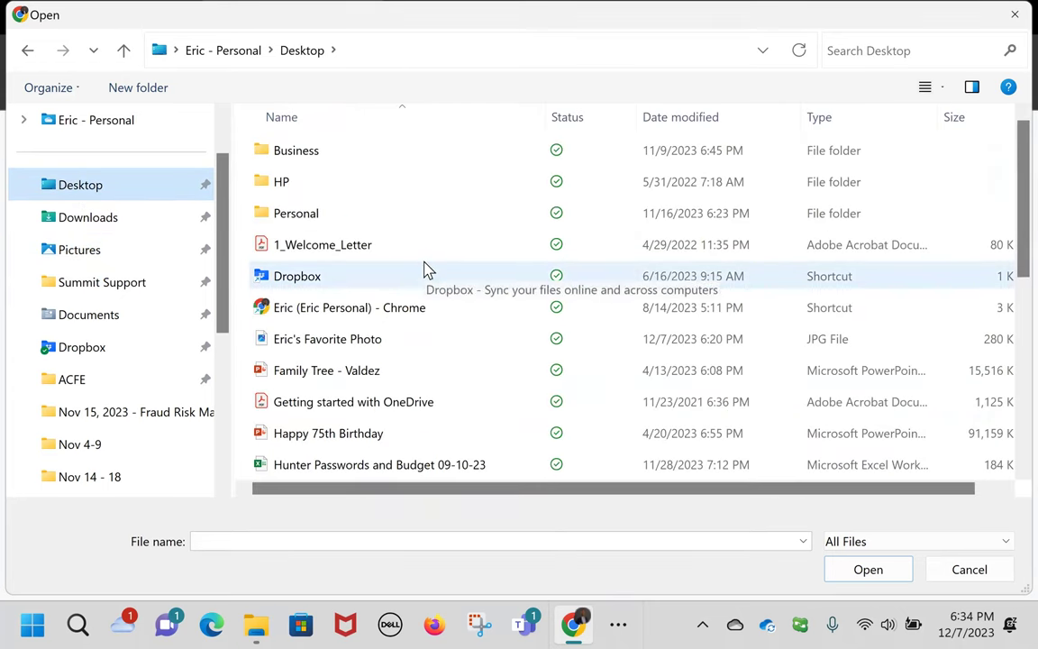
scroll(427, 271, "down", 5)
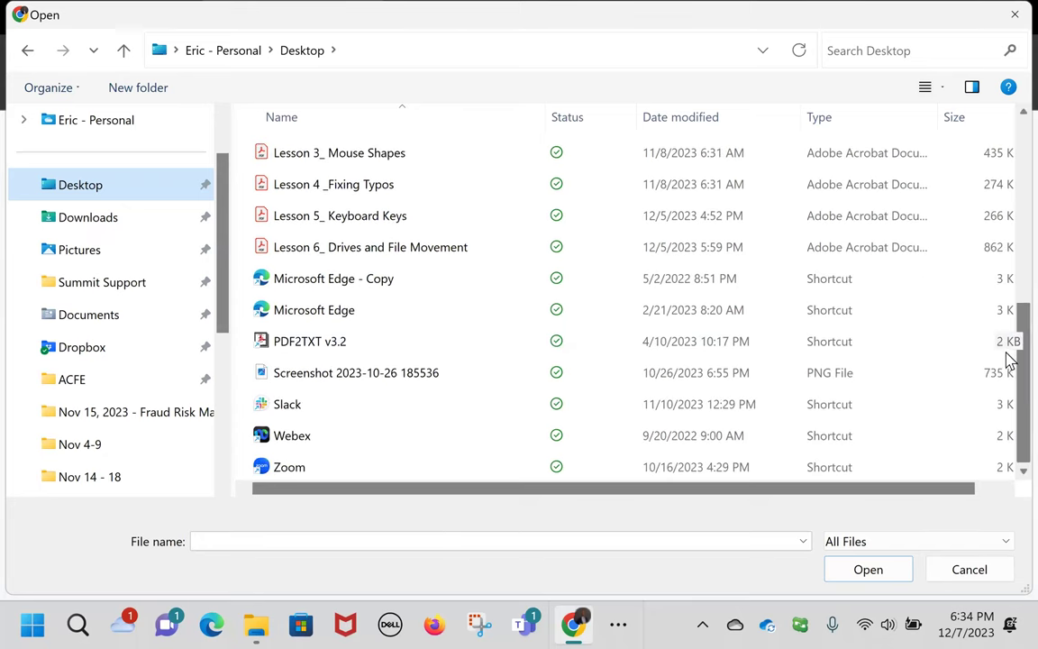
left_click_drag(1009, 363, 1009, 232)
scroll(452, 273, "up", 1)
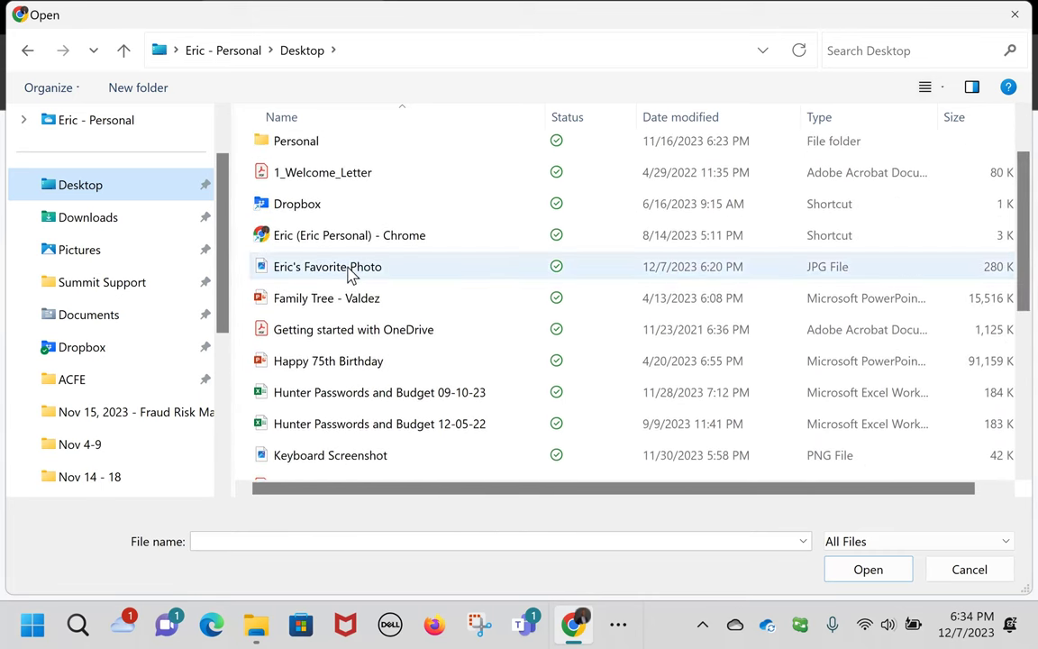
left_click(352, 272)
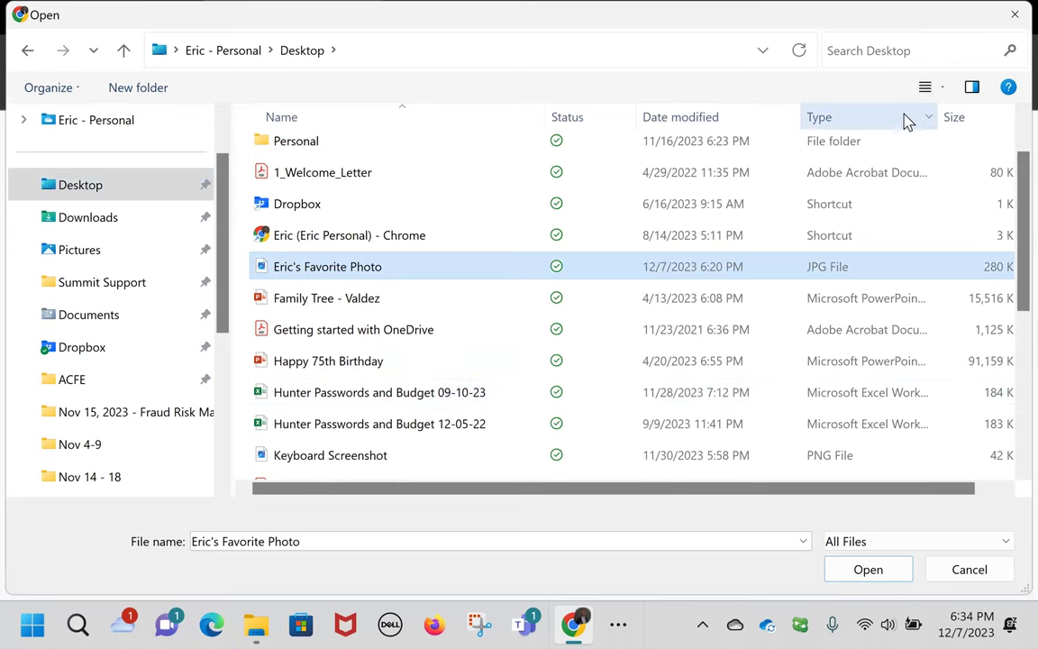
left_click(869, 570)
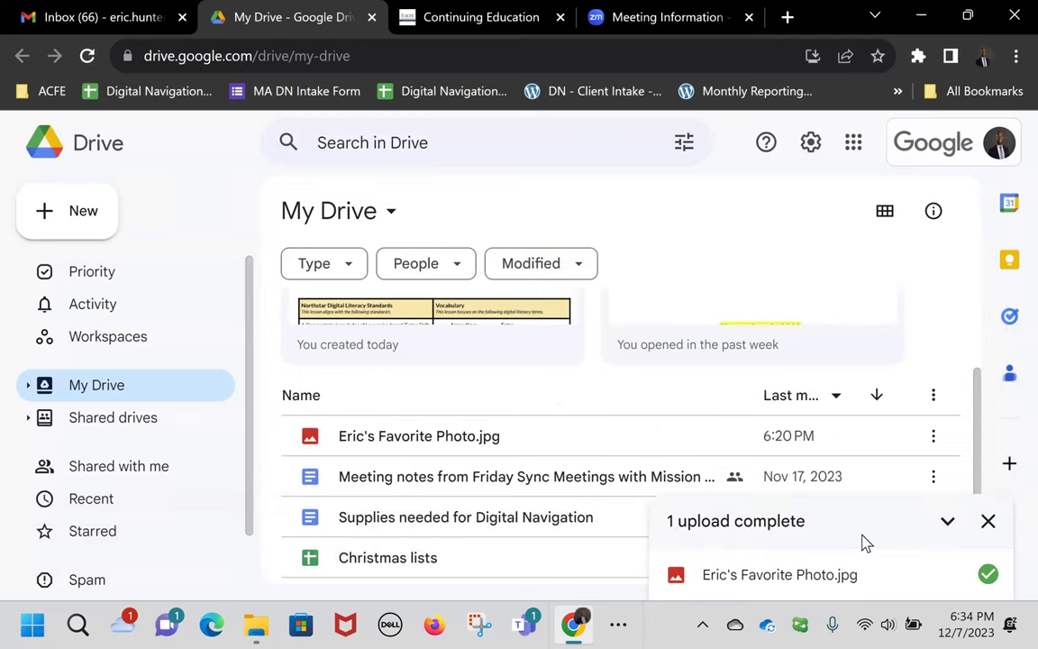
left_click(988, 523)
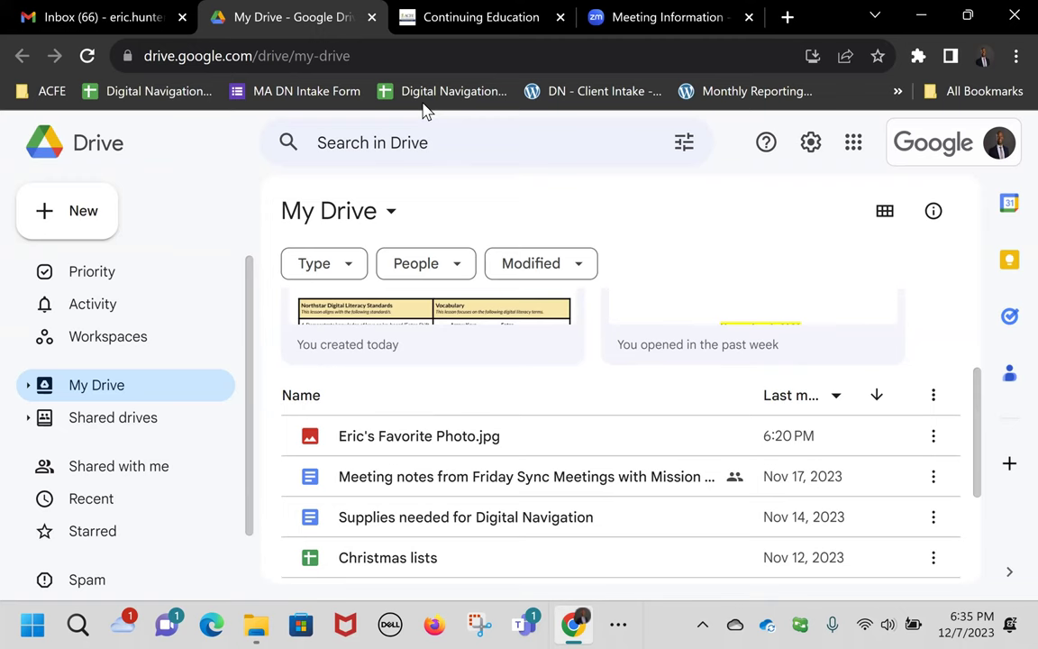
- Close the Google Drive tab and reopen Drive from Gmail's Google apps to view the files in My Drive
left_click(373, 18)
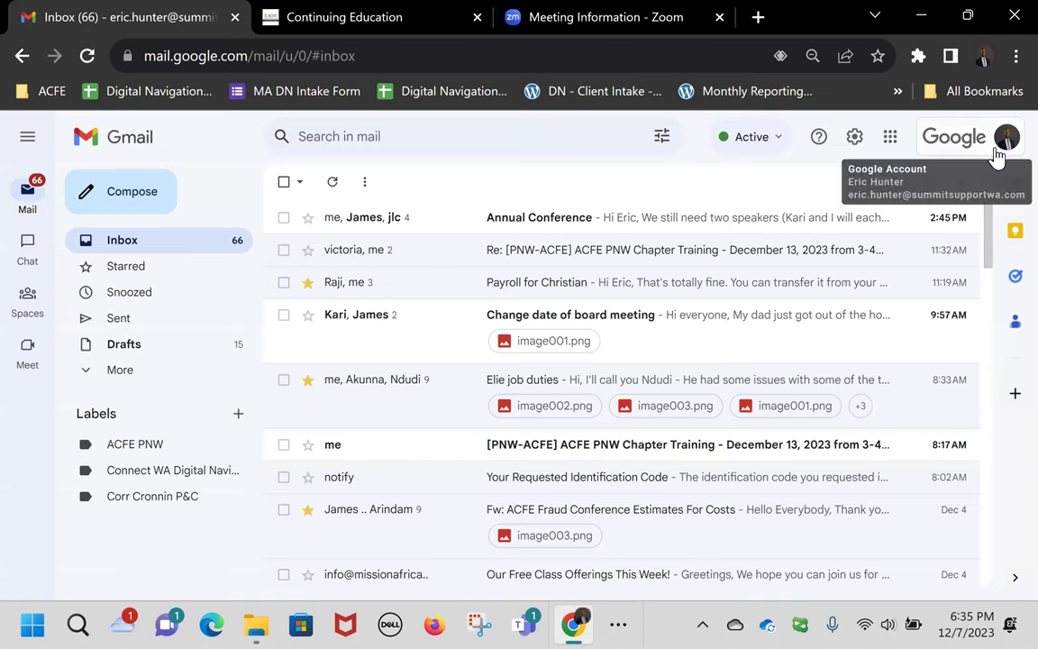
left_click(890, 144)
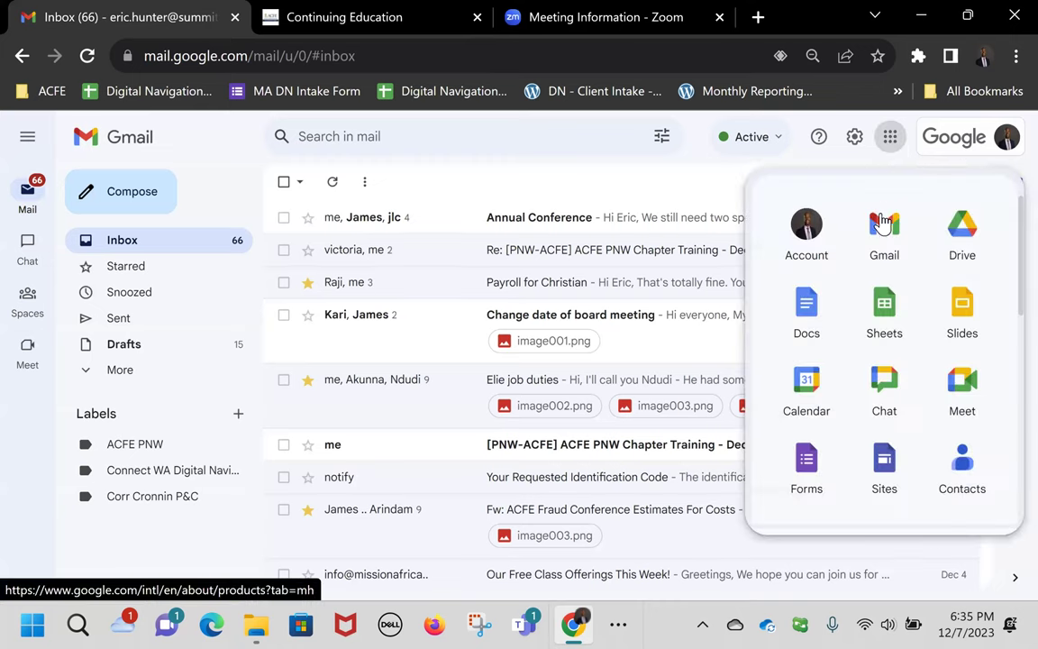
left_click(960, 236)
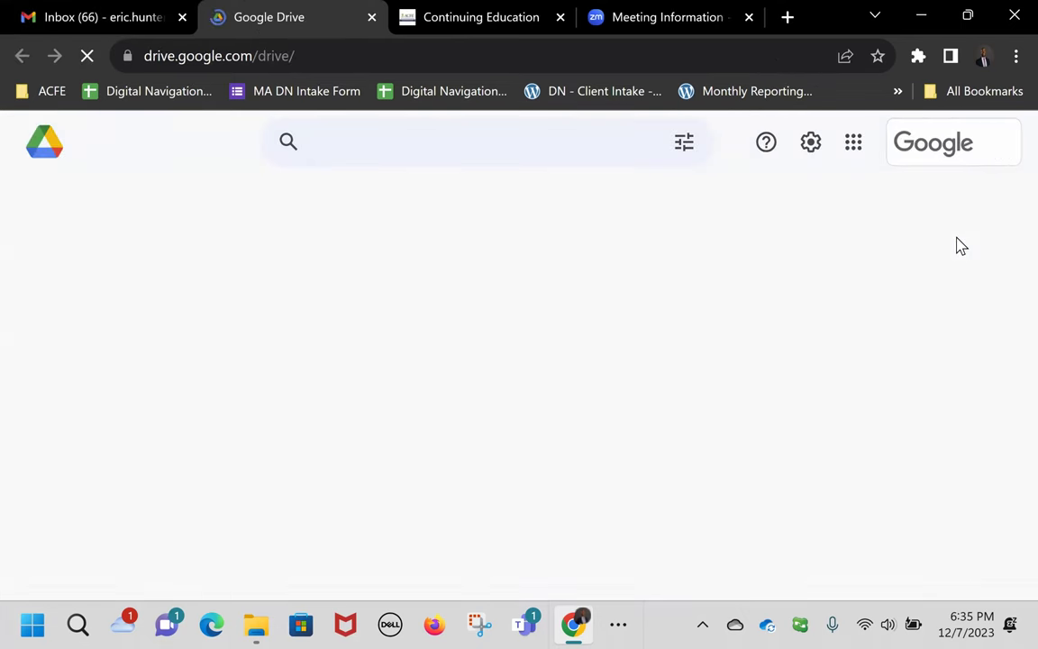
scroll(961, 246, "down", 2)
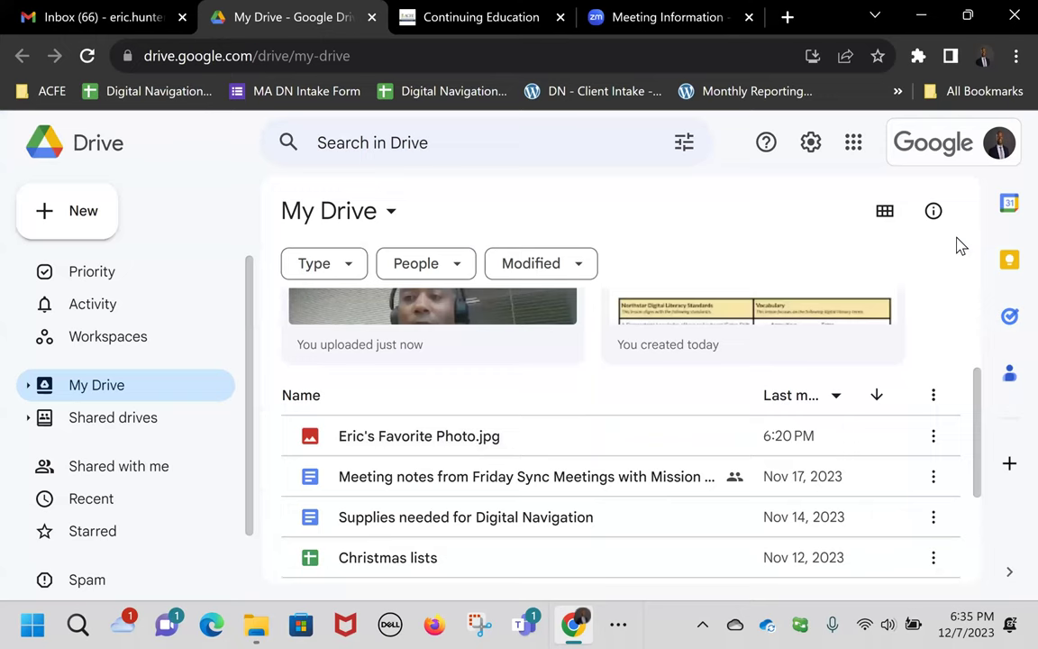
- Start a folder upload to My Drive with the Personal folder on the desktop selected, and cancel it without uploading
left_click(101, 223)
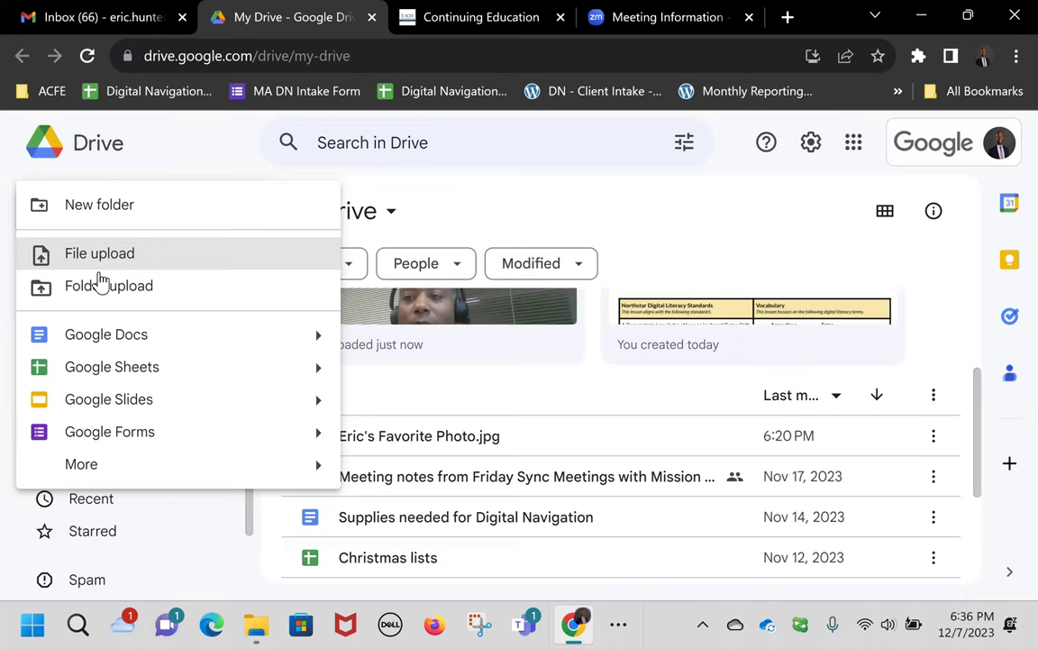
left_click(108, 289)
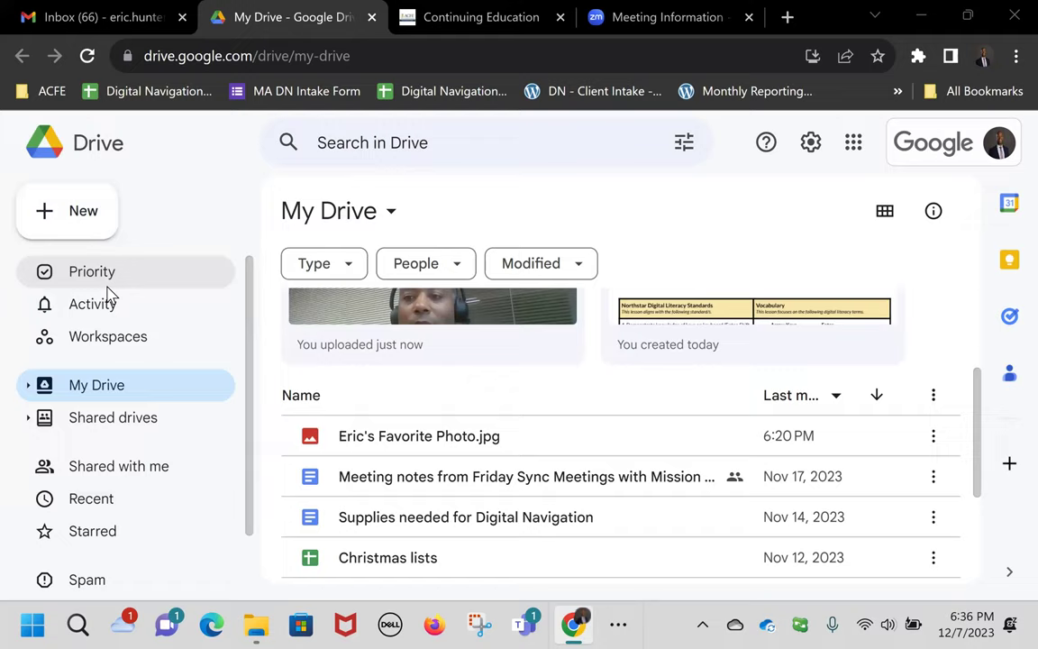
left_click(295, 214)
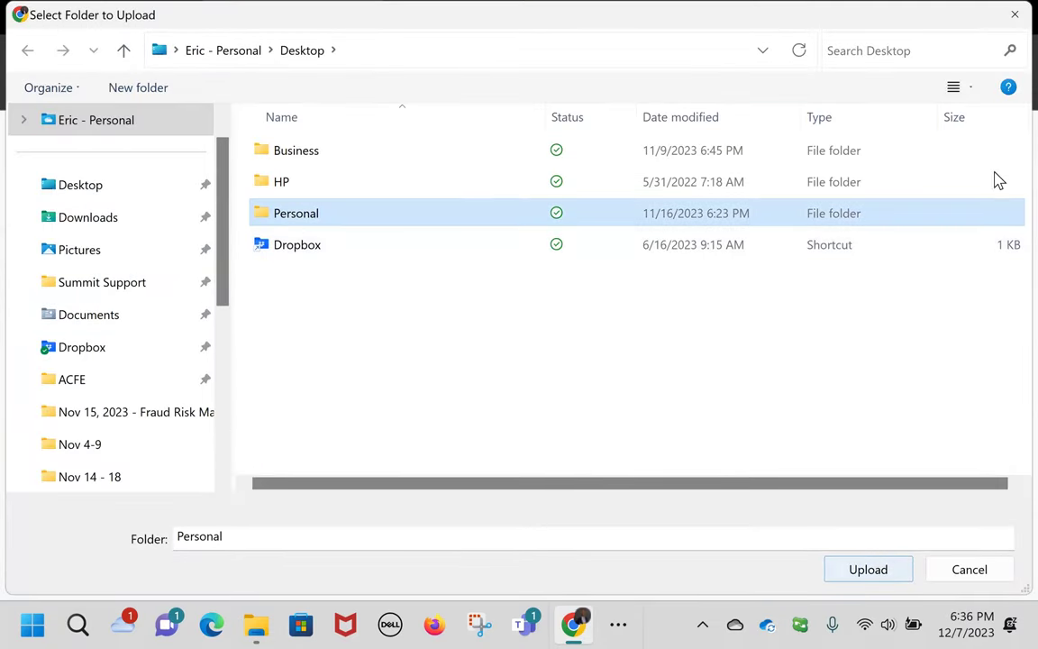
left_click(957, 575)
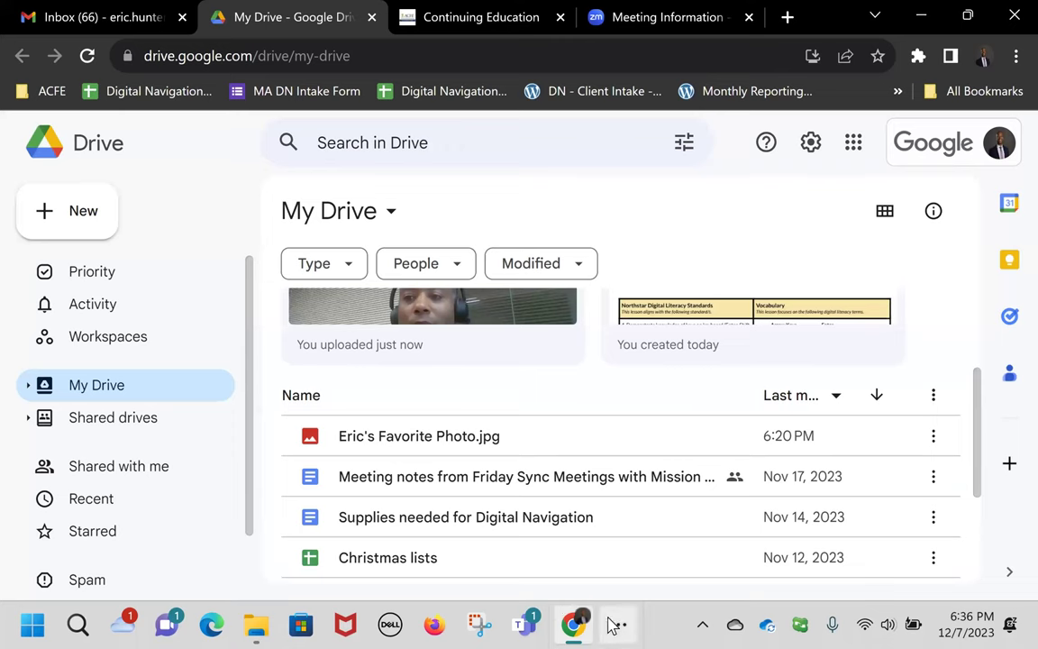
- Minimize the browser, set the Windows display scale to 200% (Recommended), and close Settings
left_click(921, 16)
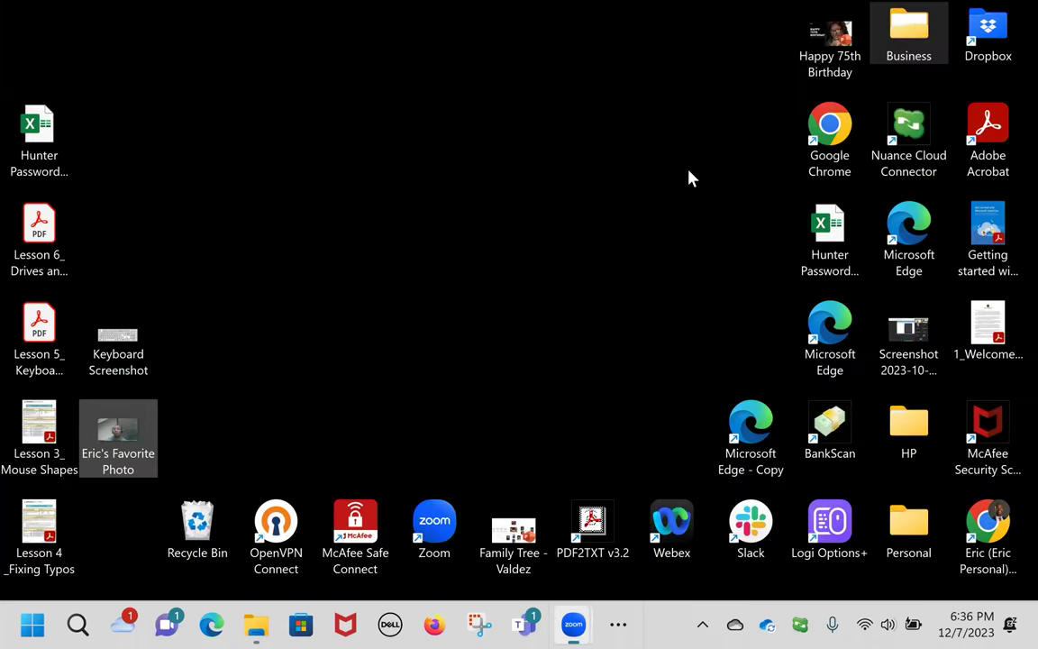
right_click(690, 157)
left_click(755, 401)
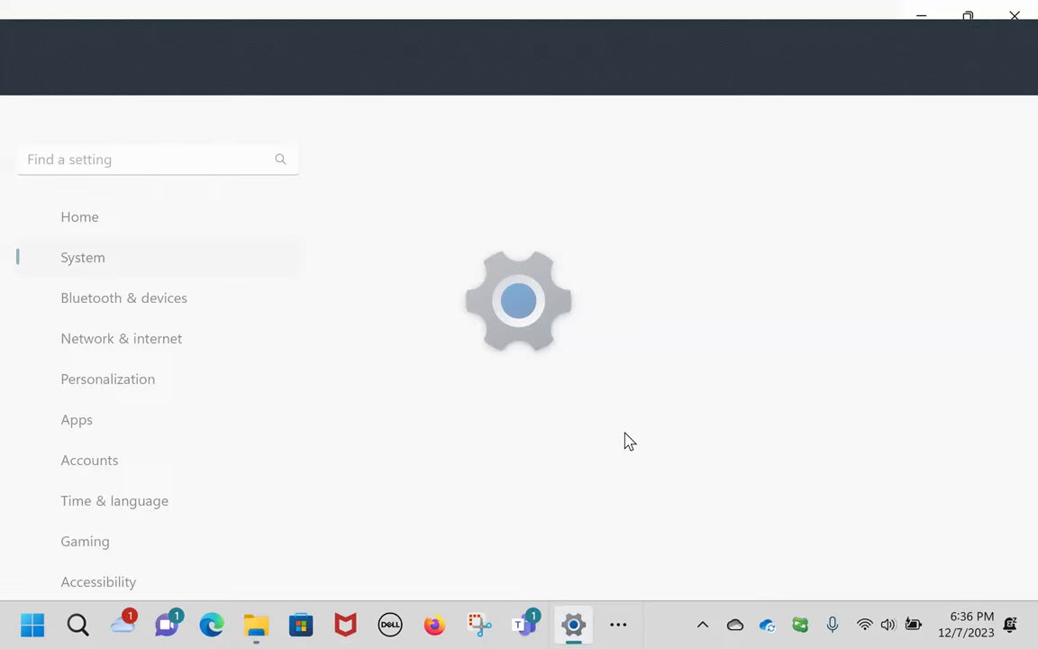
scroll(629, 441, "down", 15)
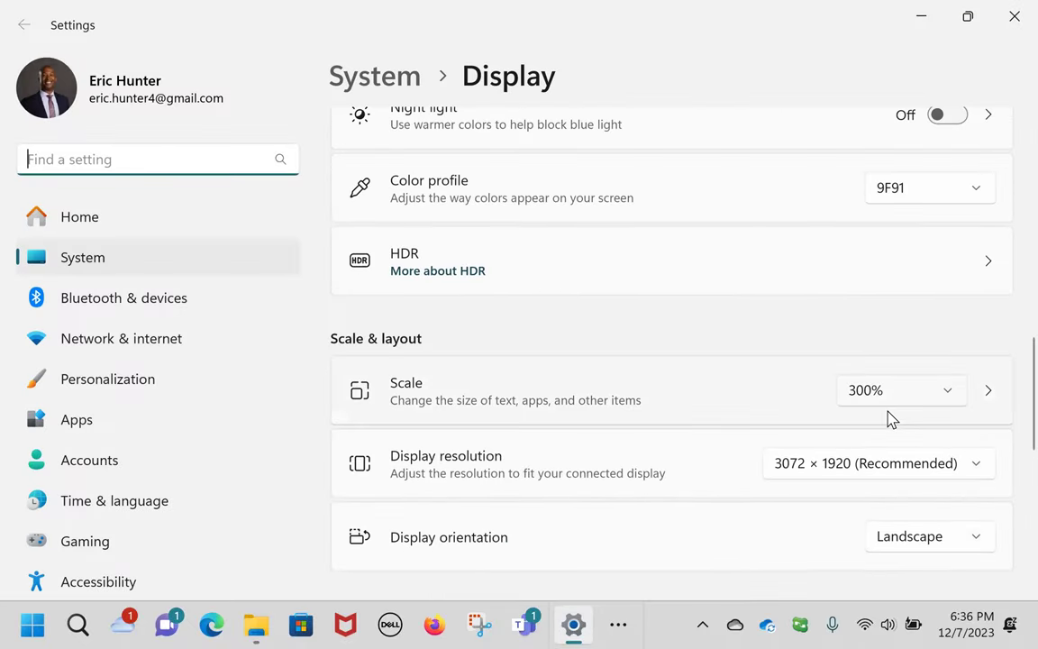
left_click(892, 401)
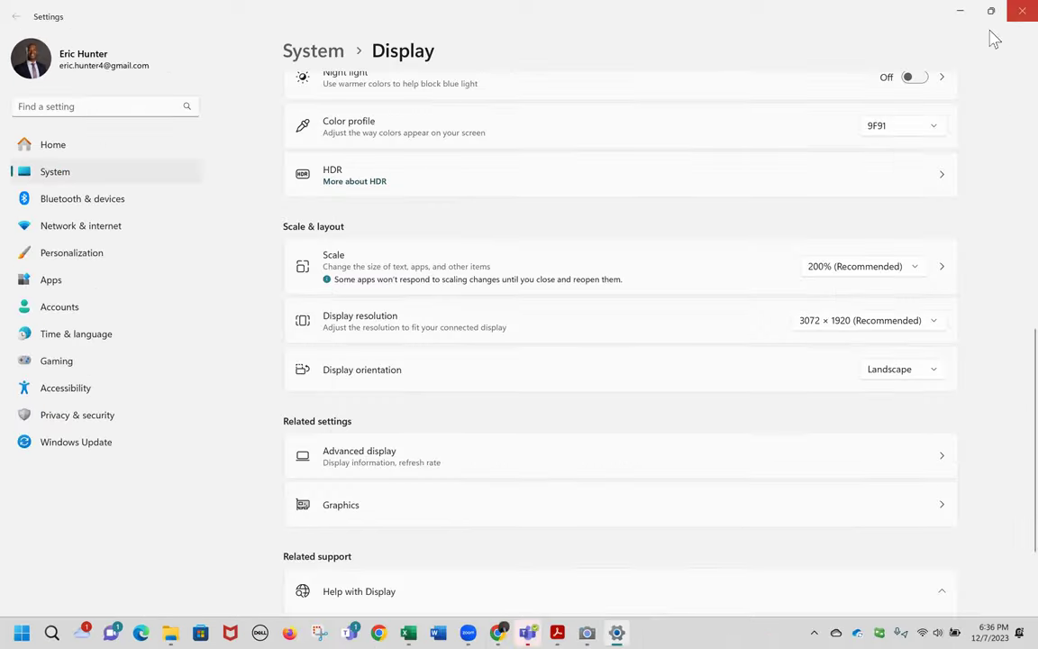
left_click(1013, 16)
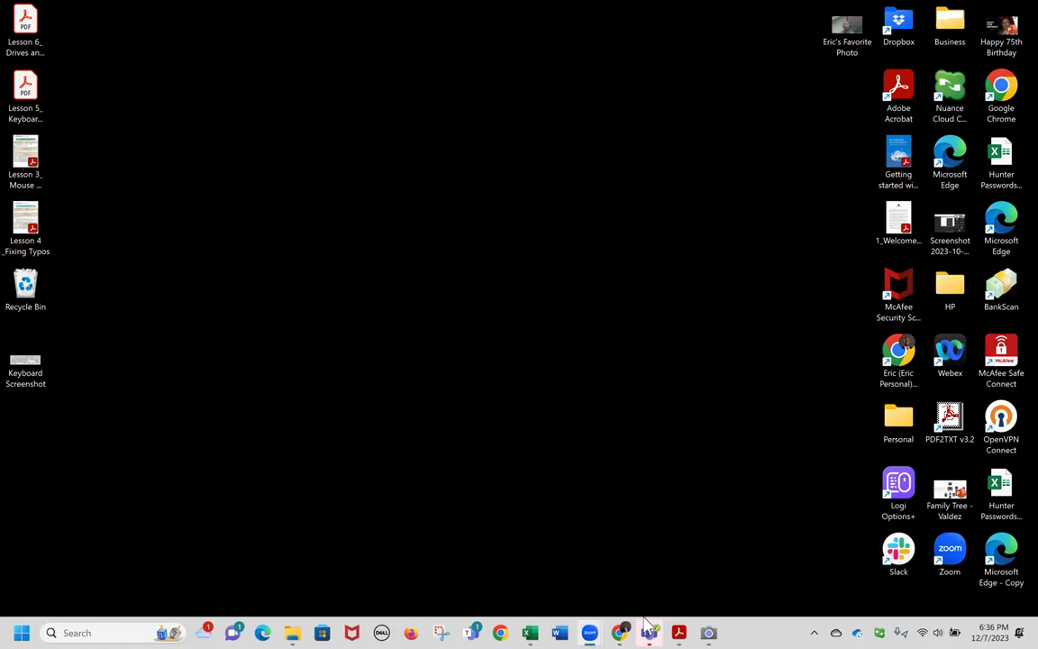
- Switch to the main Zoom window
mouse_move(597, 624)
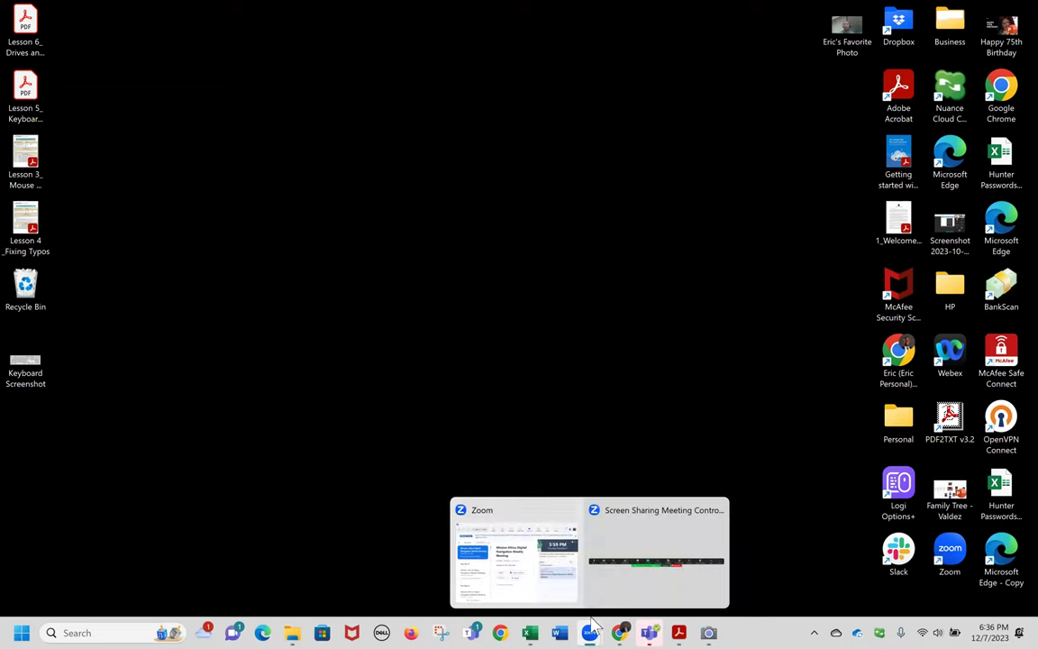
left_click(541, 579)
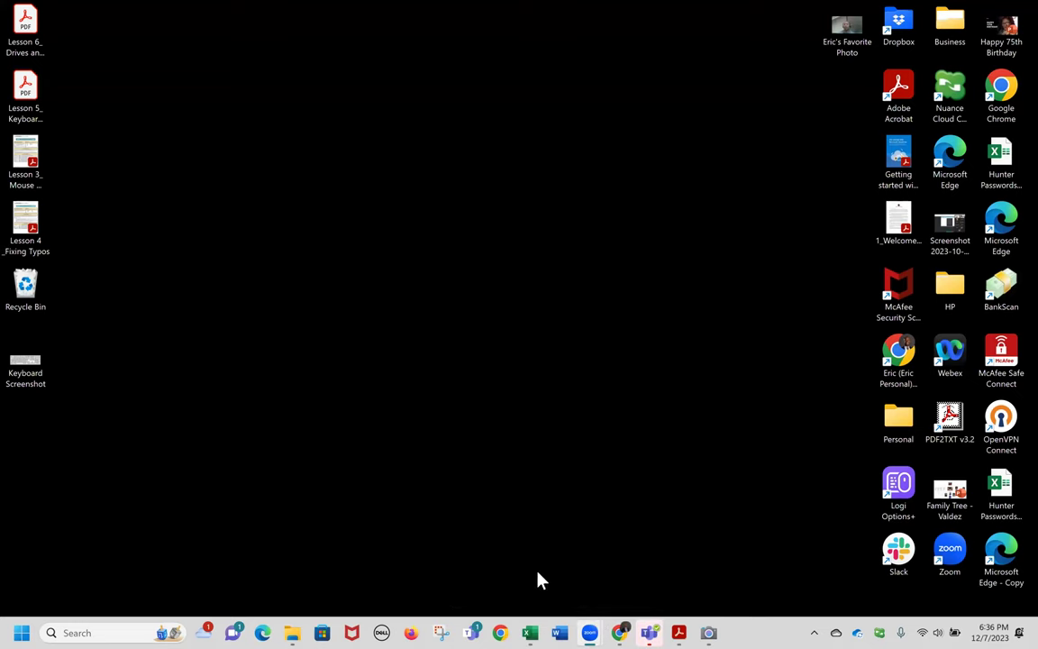